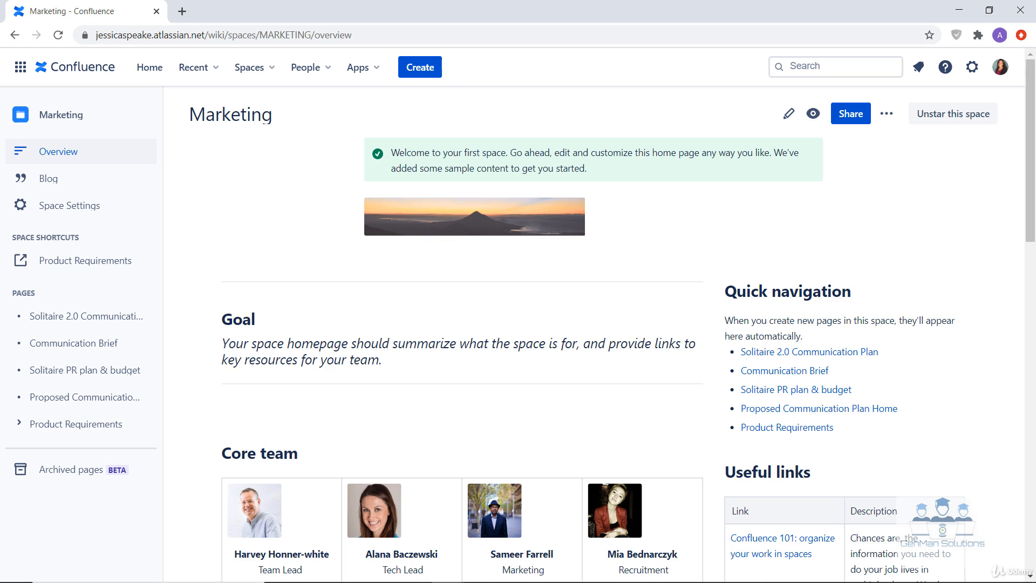
pyautogui.click(436, 79)
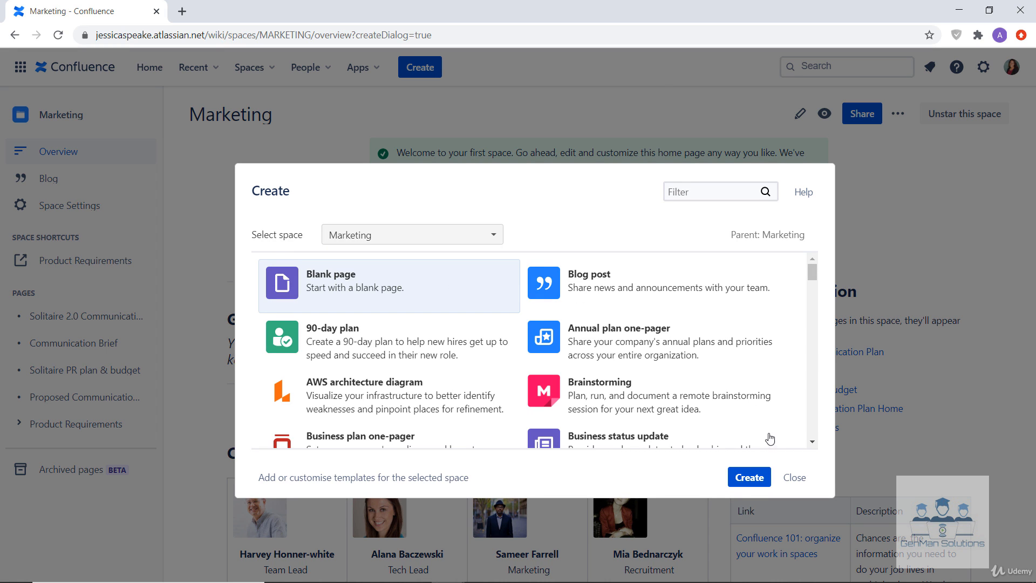
pyautogui.click(795, 478)
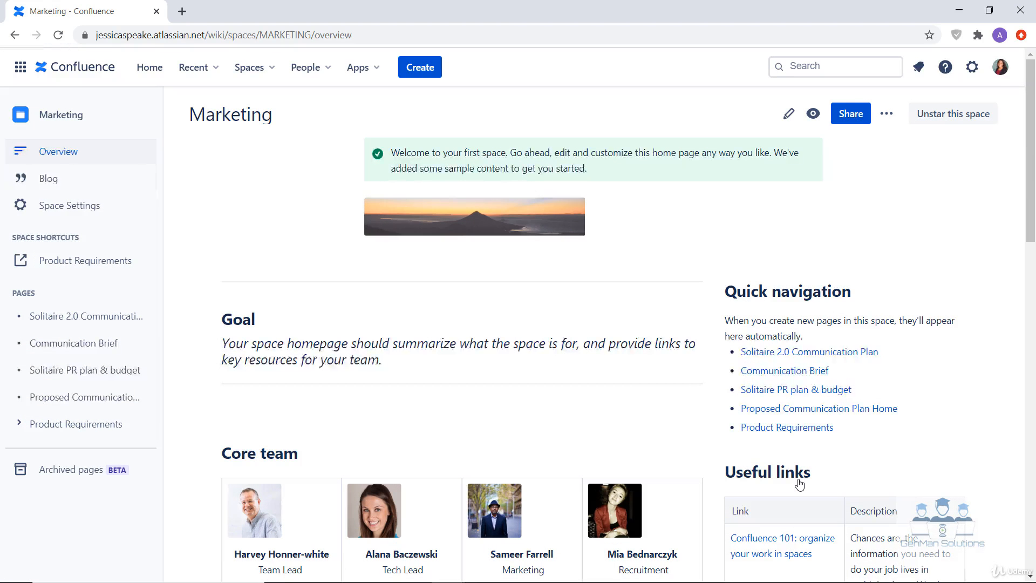
pyautogui.press('c')
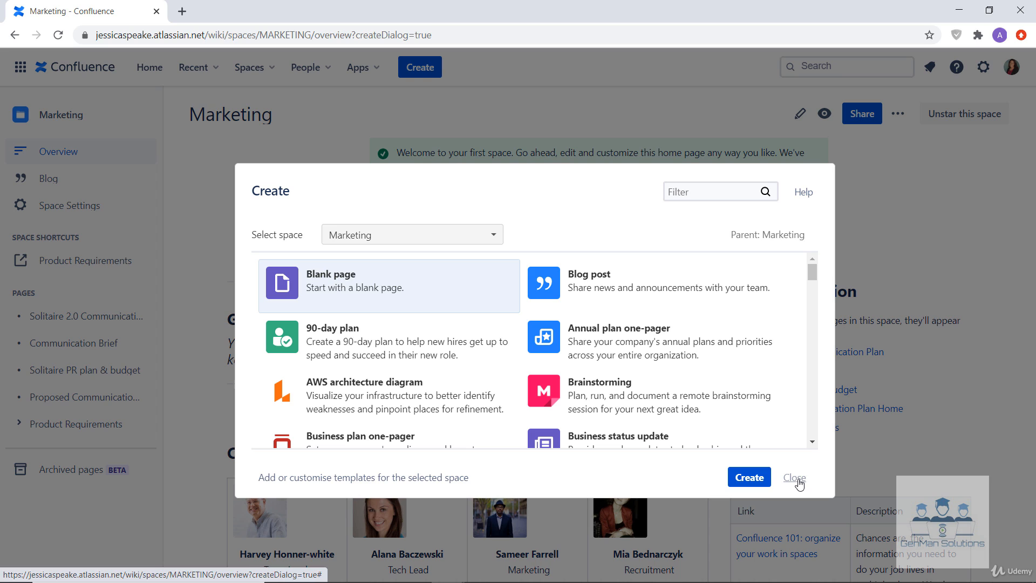
pyautogui.click(800, 480)
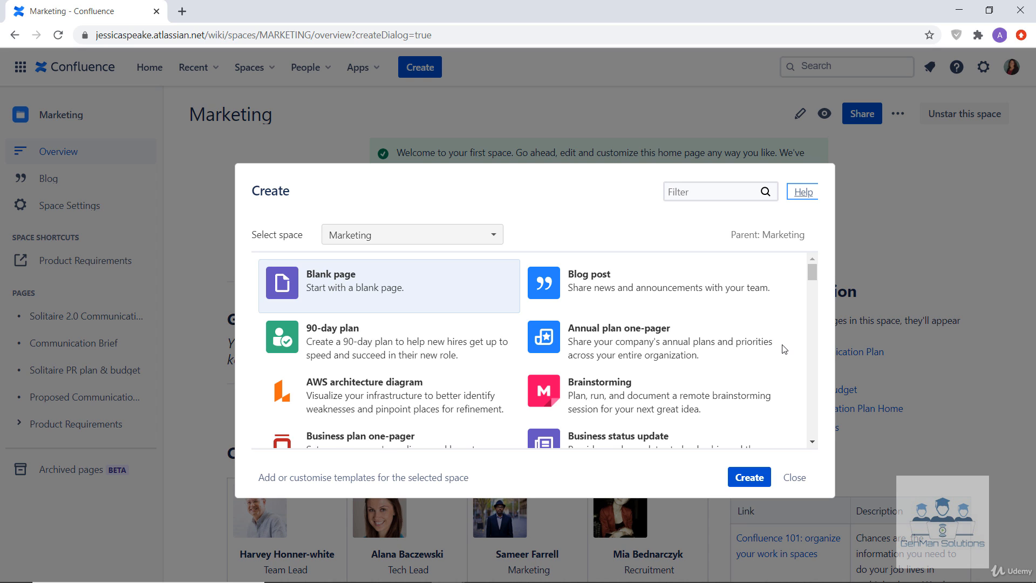
pyautogui.click(796, 479)
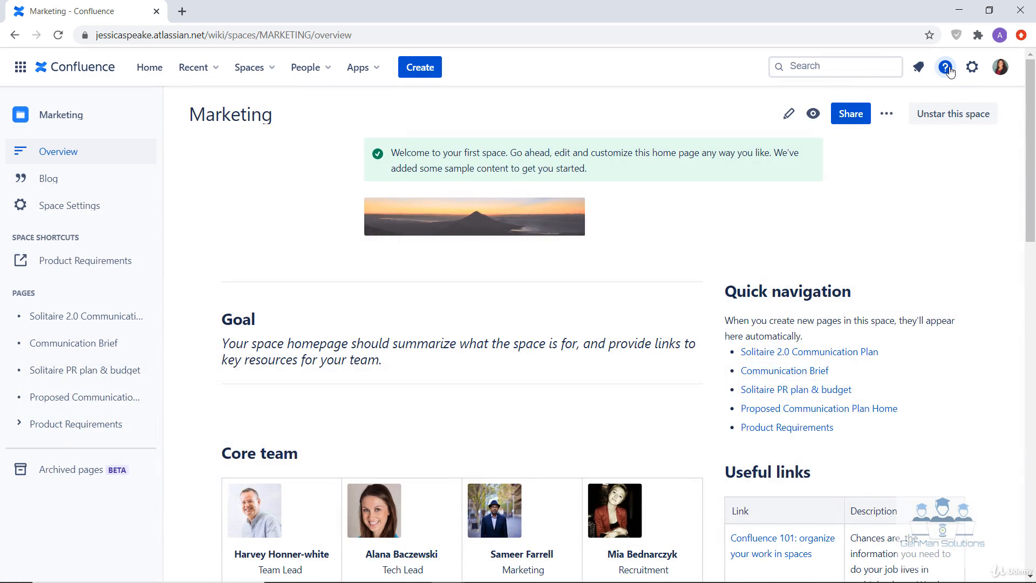
# Step: Open the keyboard shortcuts reference and examine the general shortcuts for creating and editing content
pyautogui.click(949, 71)
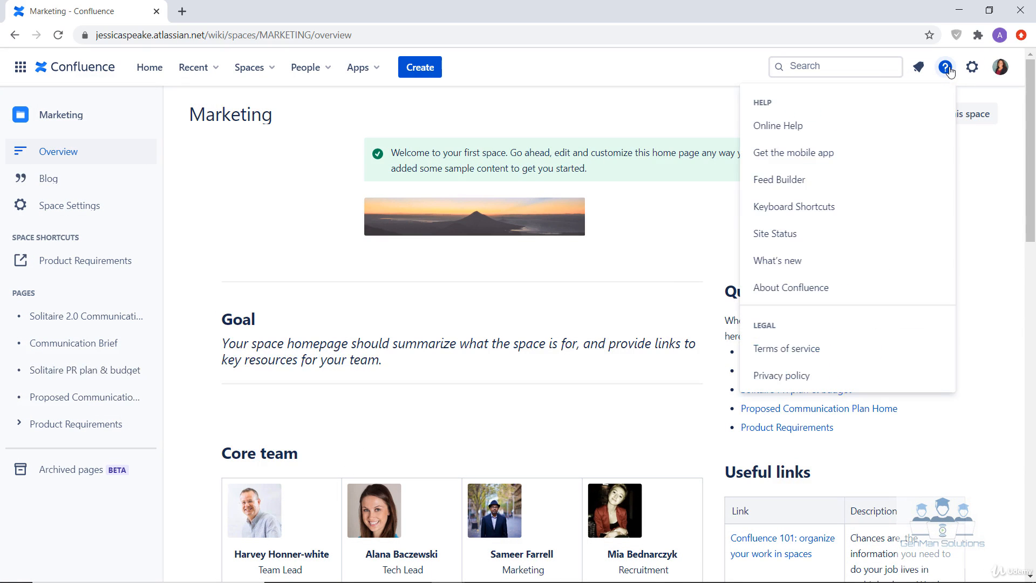
pyautogui.click(848, 208)
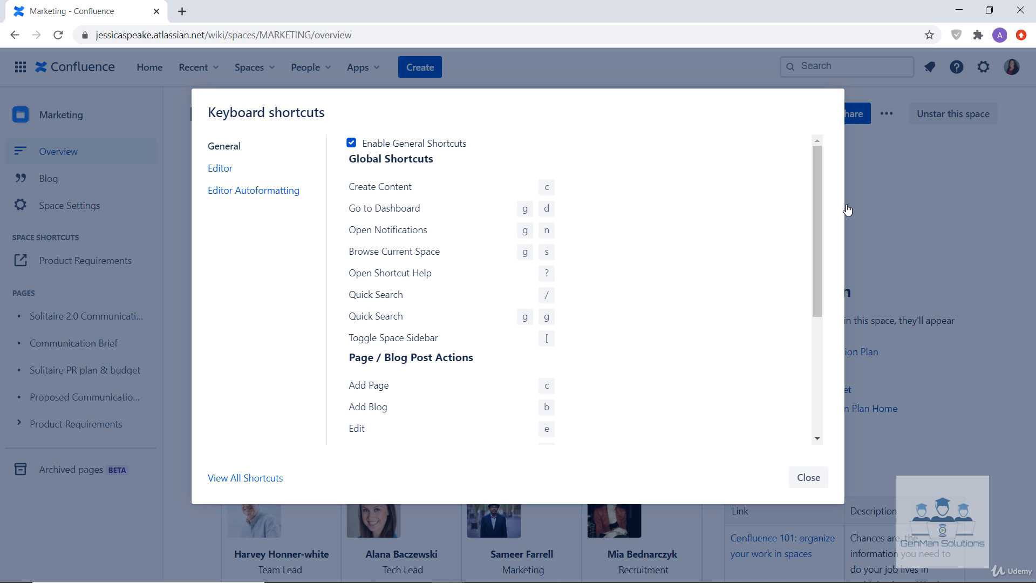
pyautogui.click(809, 482)
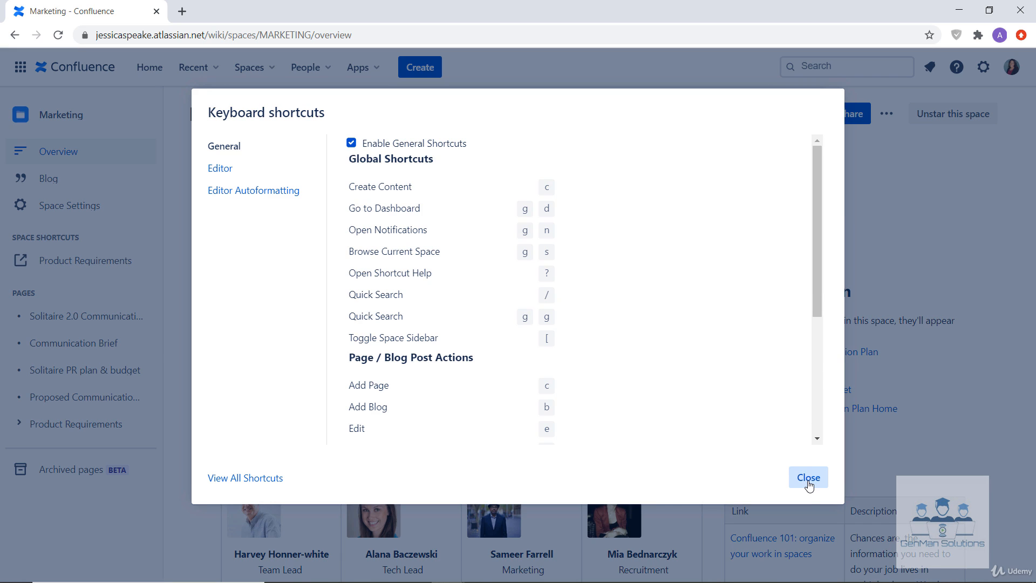
# Step: Create a blank page titled "My First Page" in the Marketing space and publish it
pyautogui.press('c')
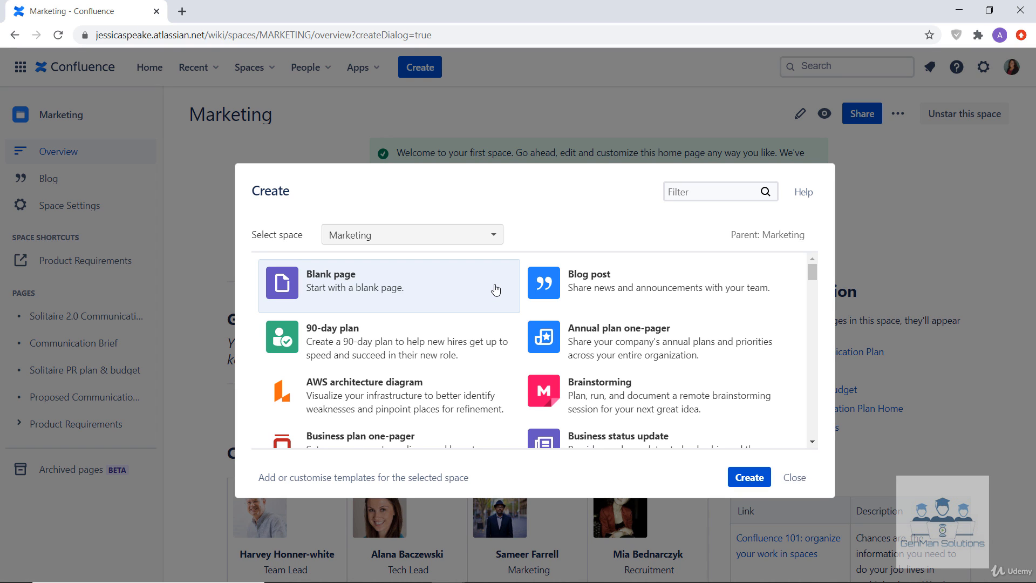
pyautogui.click(756, 484)
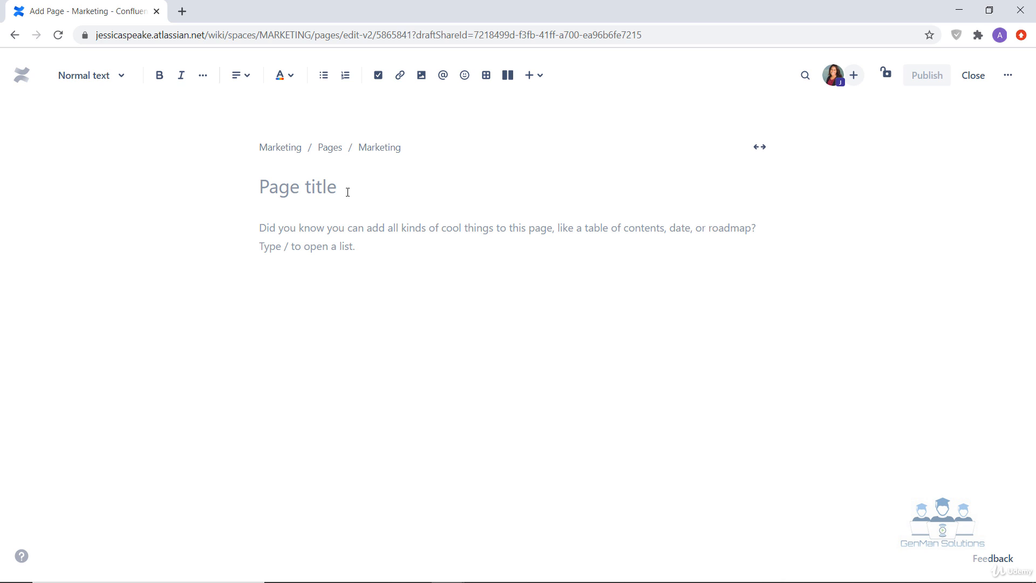
pyautogui.click(347, 192)
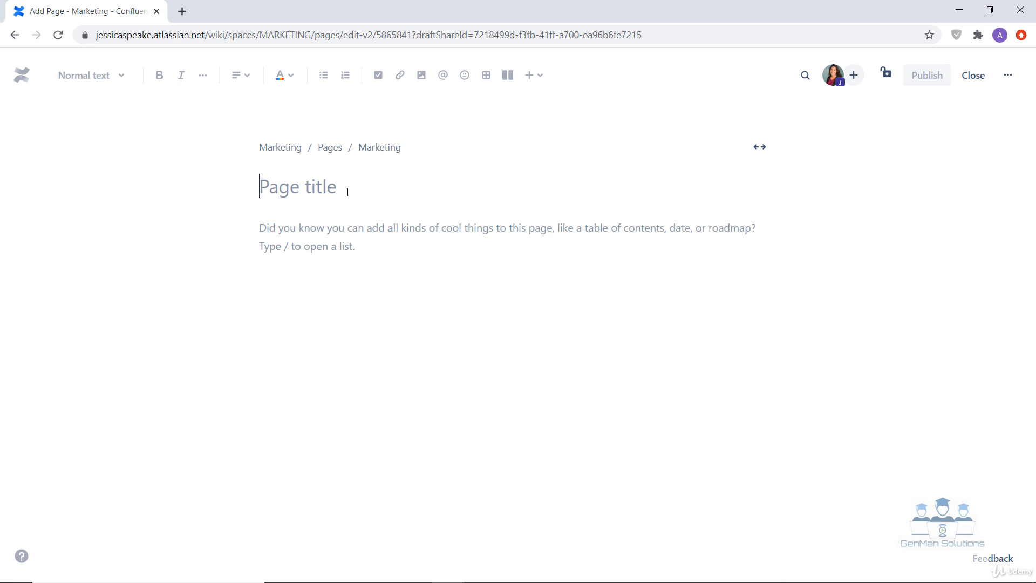
pyautogui.write('M')
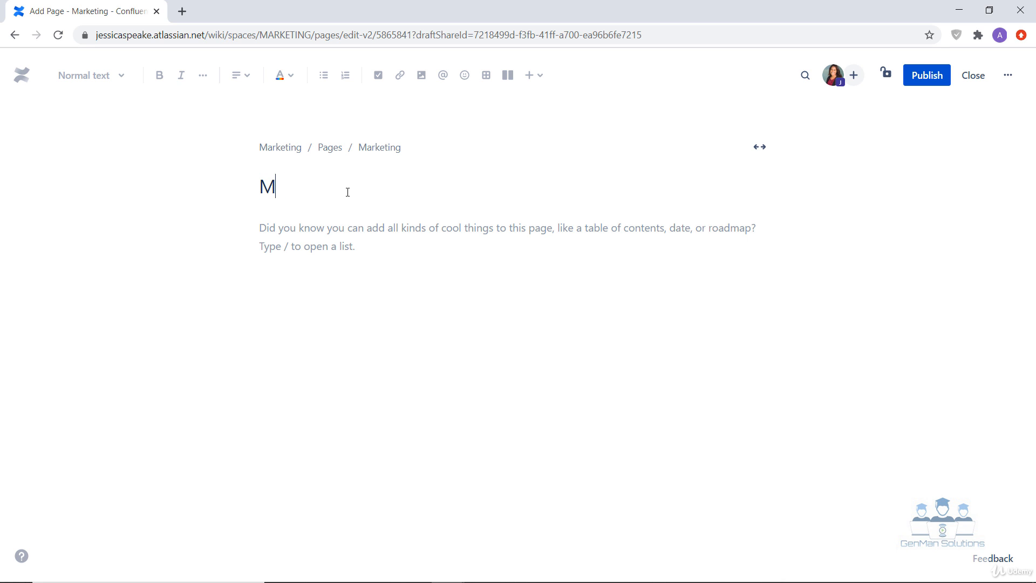
pyautogui.write('y First Page')
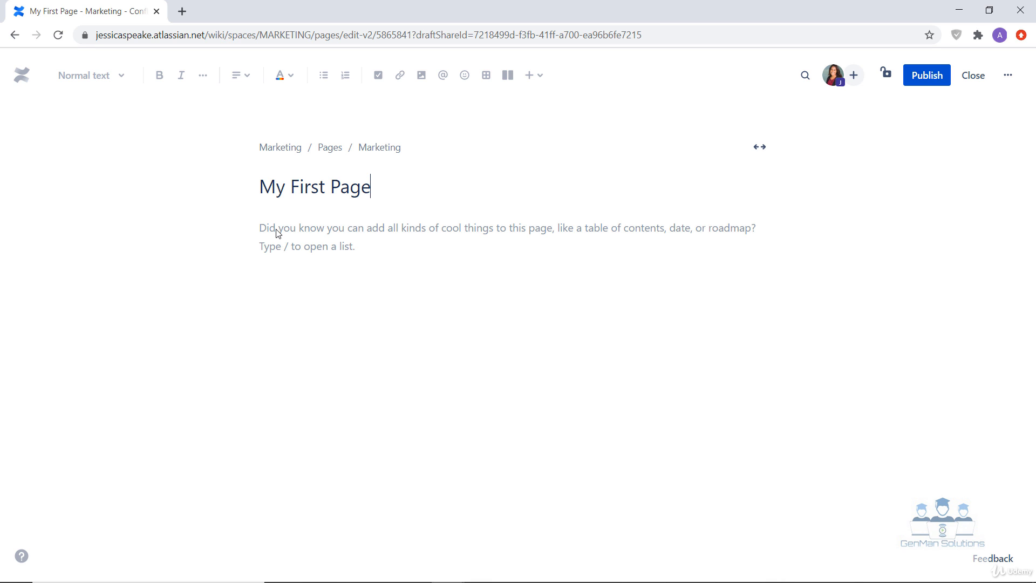
pyautogui.click(934, 80)
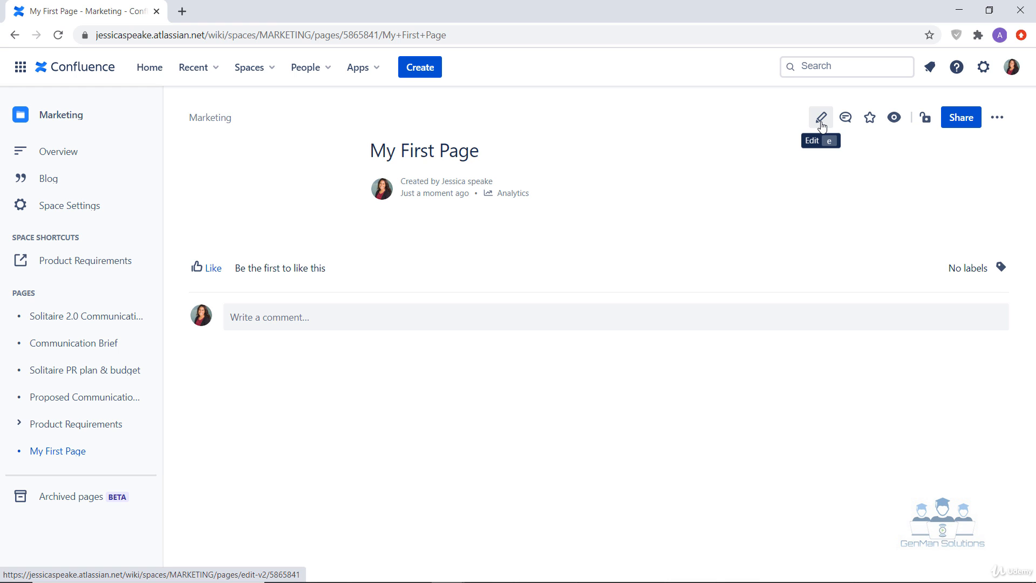
# Step: Edit My First Page and add the body text "Welcome to my page"
pyautogui.click(821, 125)
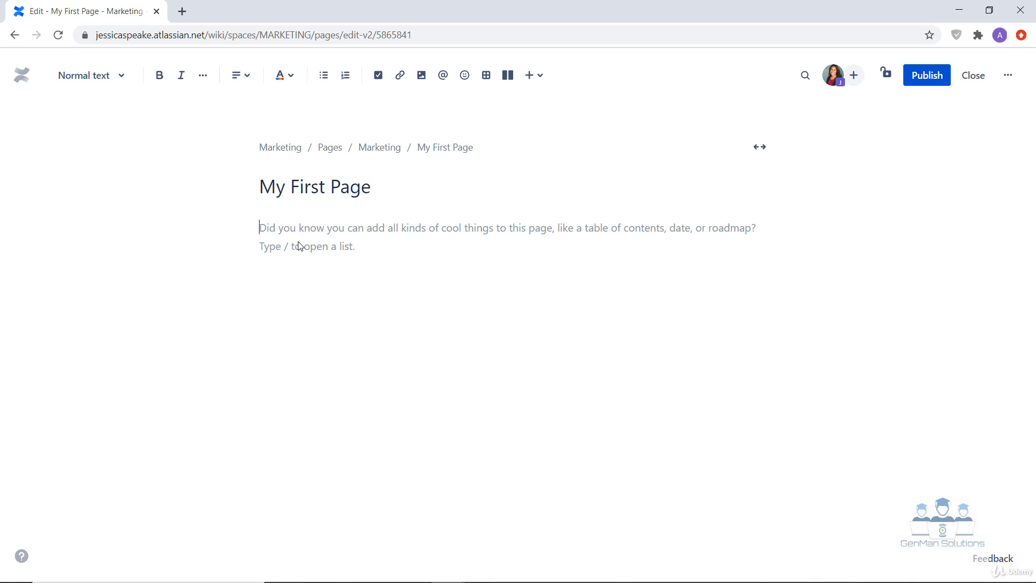
pyautogui.write('Welco')
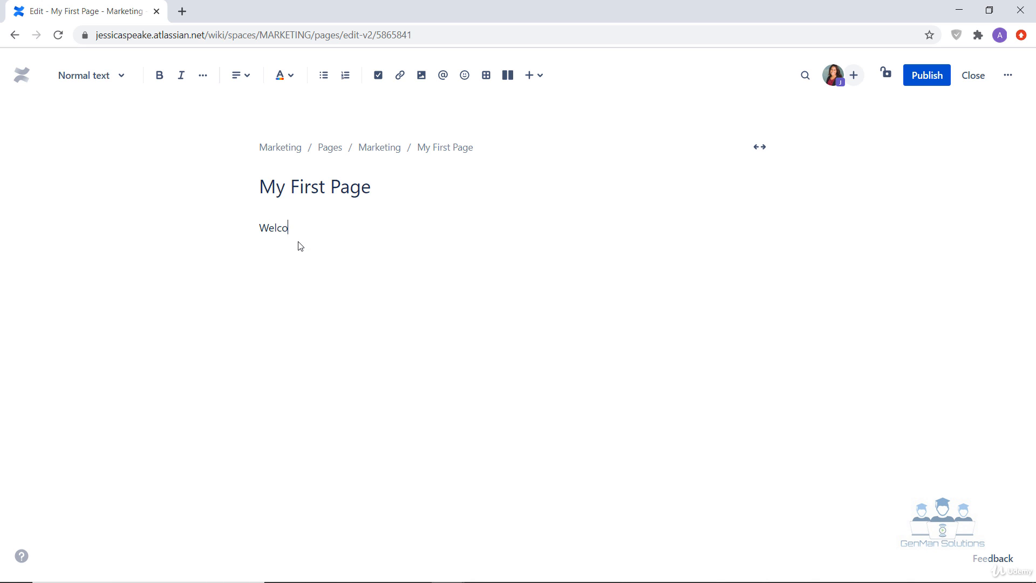
pyautogui.write('me to my page')
# Step: Try italic, bold and underline on the "Welcome to my page" line and clear its formatting
pyautogui.moveTo(362, 228); pyautogui.dragTo(255, 229)
pyautogui.click(183, 82)
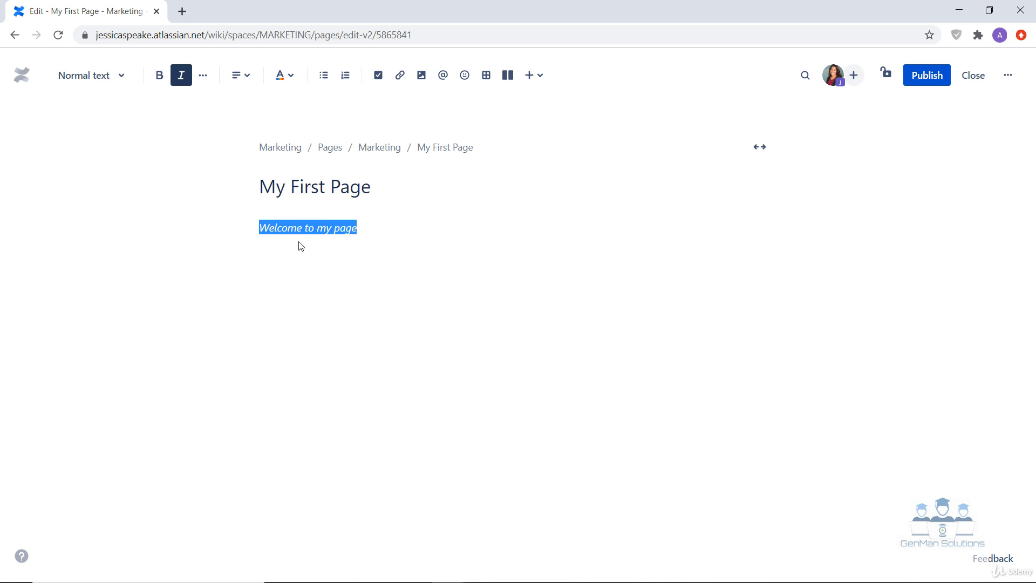
pyautogui.click(159, 86)
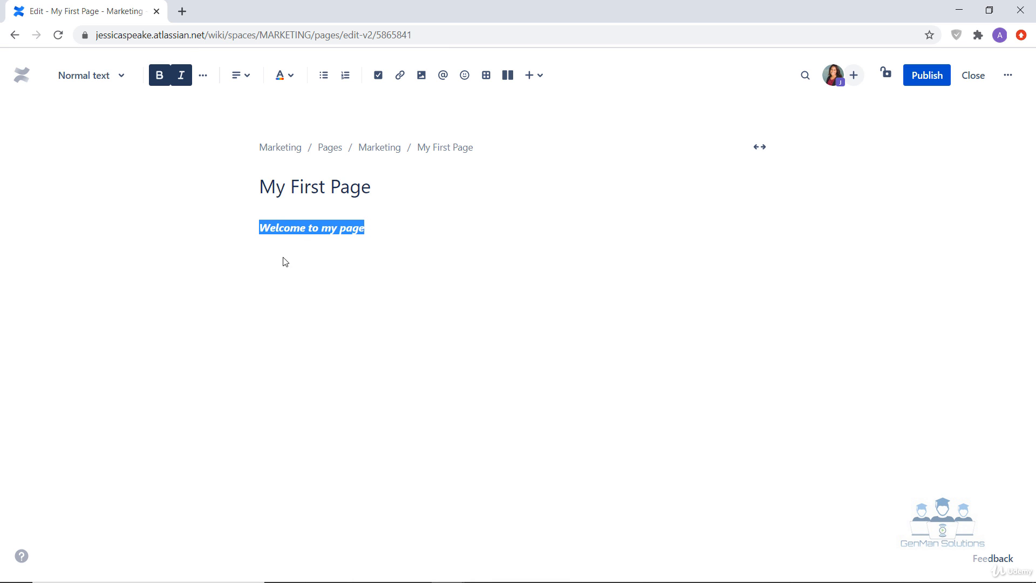
pyautogui.click(203, 75)
pyautogui.click(219, 108)
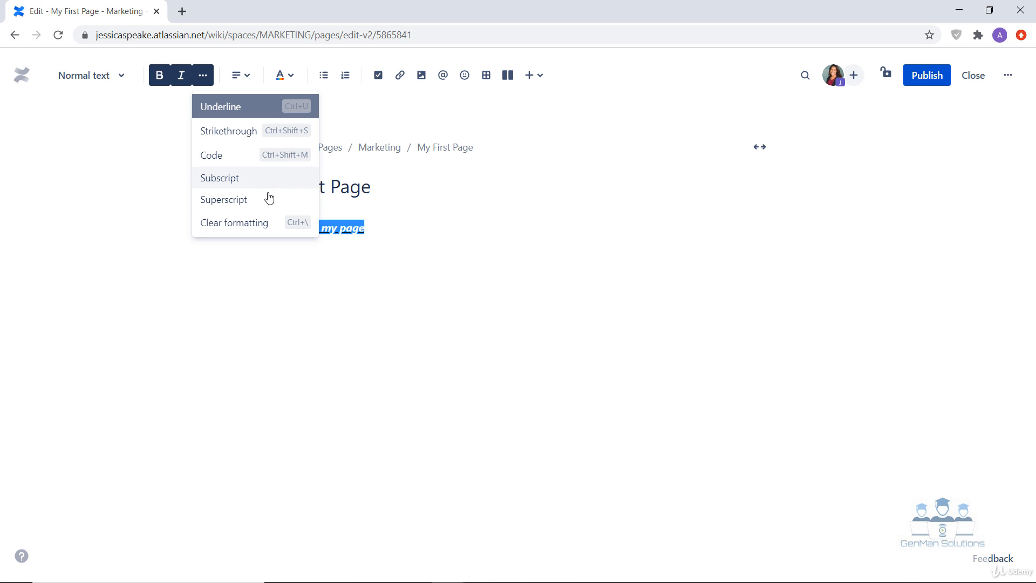
pyautogui.click(267, 225)
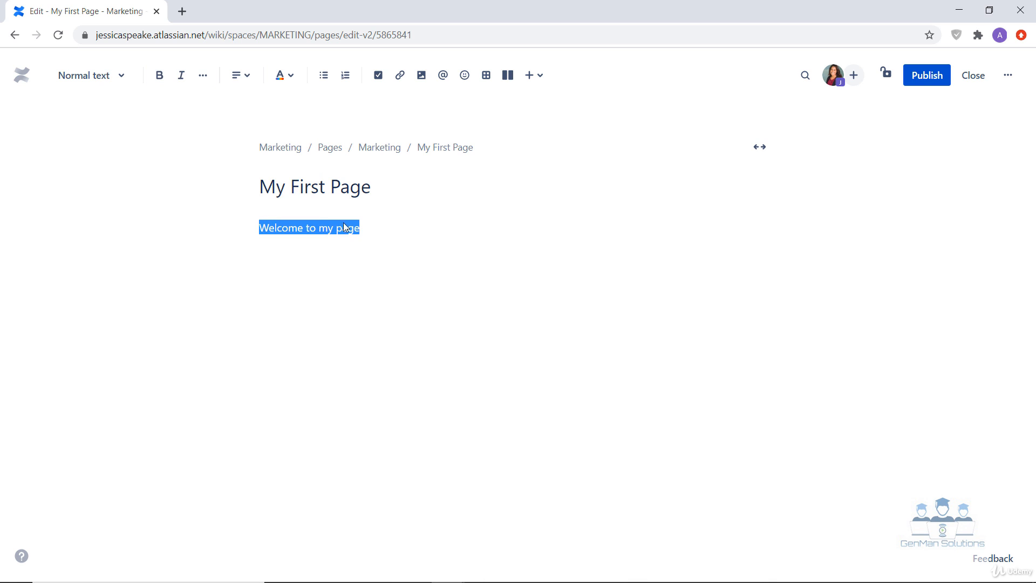
pyautogui.click(412, 232)
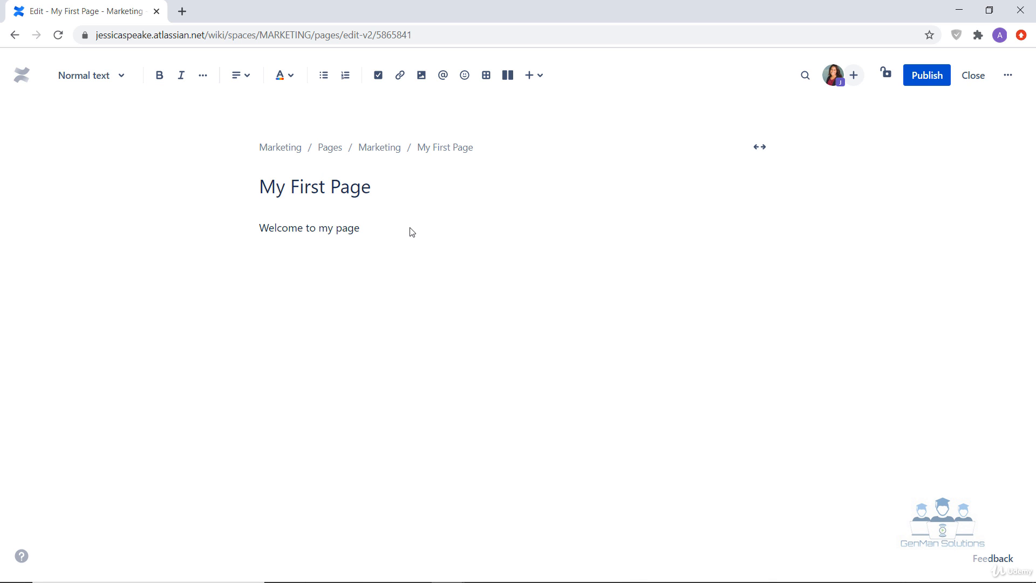
# Step: Centre the "Welcome to my page" line and colour its text blue
pyautogui.click(244, 84)
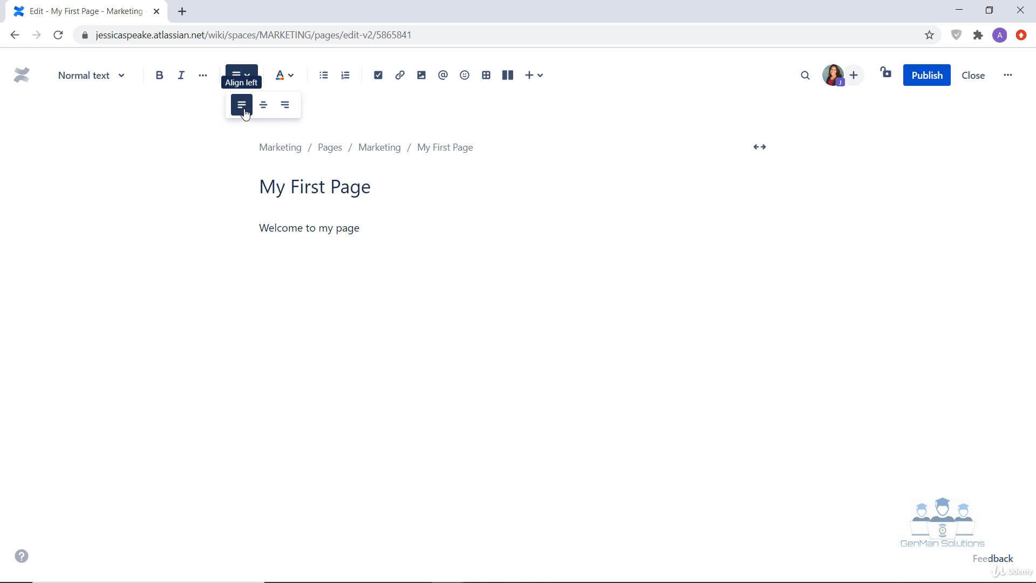
pyautogui.tripleClick(349, 229)
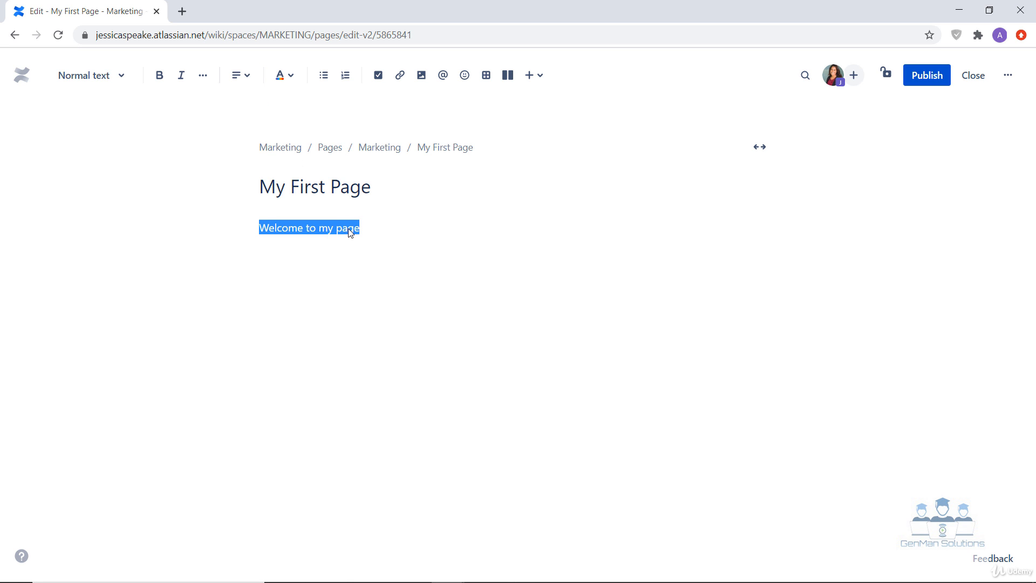
pyautogui.click(244, 78)
pyautogui.click(263, 108)
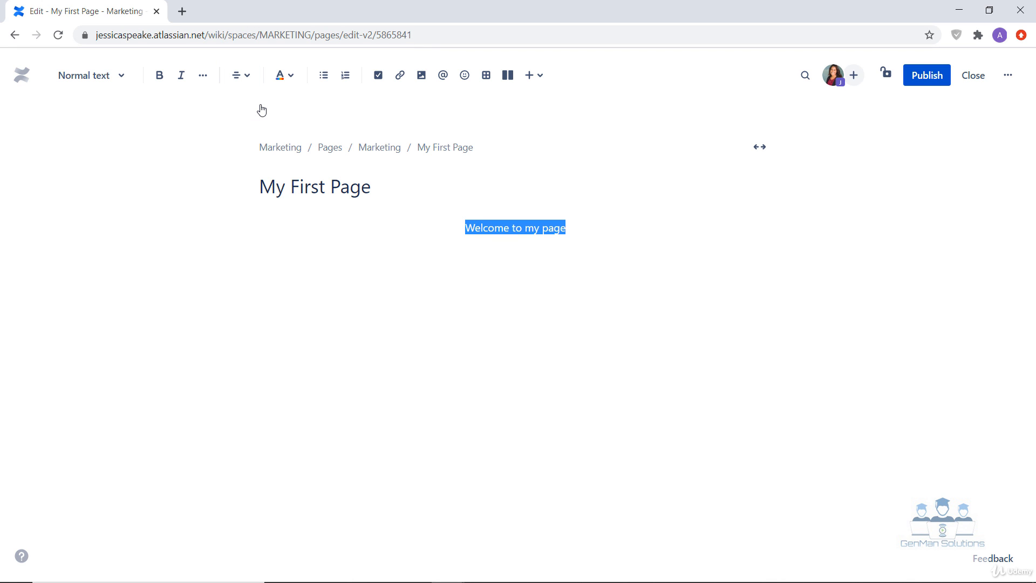
pyautogui.click(289, 81)
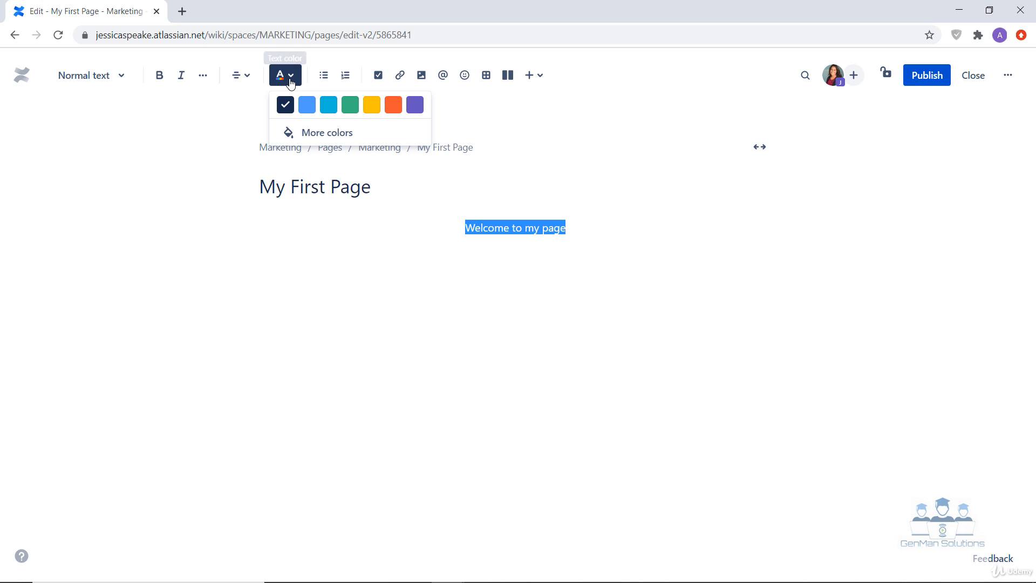
pyautogui.click(306, 104)
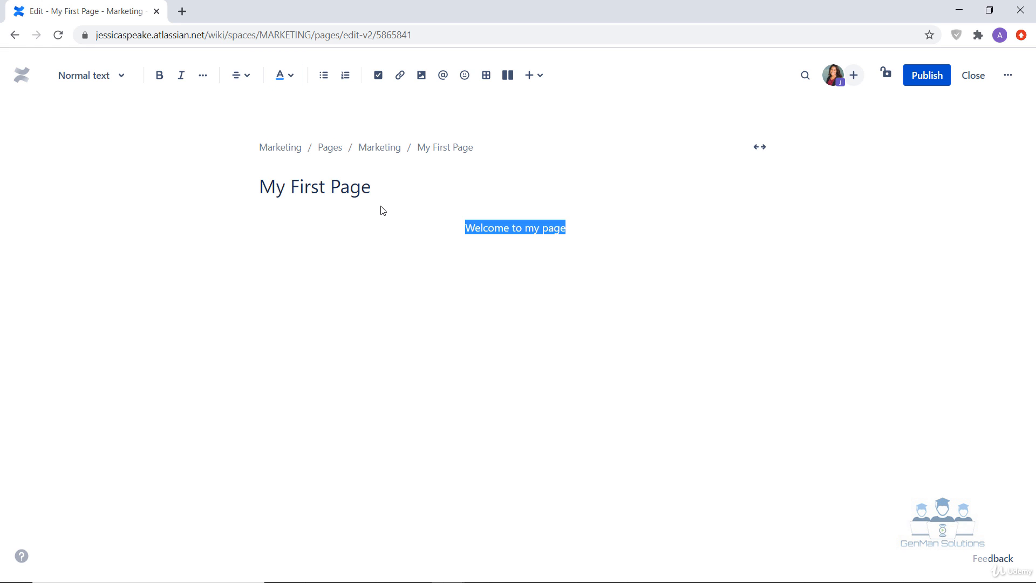
pyautogui.click(383, 211)
# Step: Turn the "Welcome to my page" line into a bulleted list and change it to a numbered list
pyautogui.moveTo(466, 229); pyautogui.dragTo(560, 243)
pyautogui.click(324, 75)
pyautogui.click(346, 75)
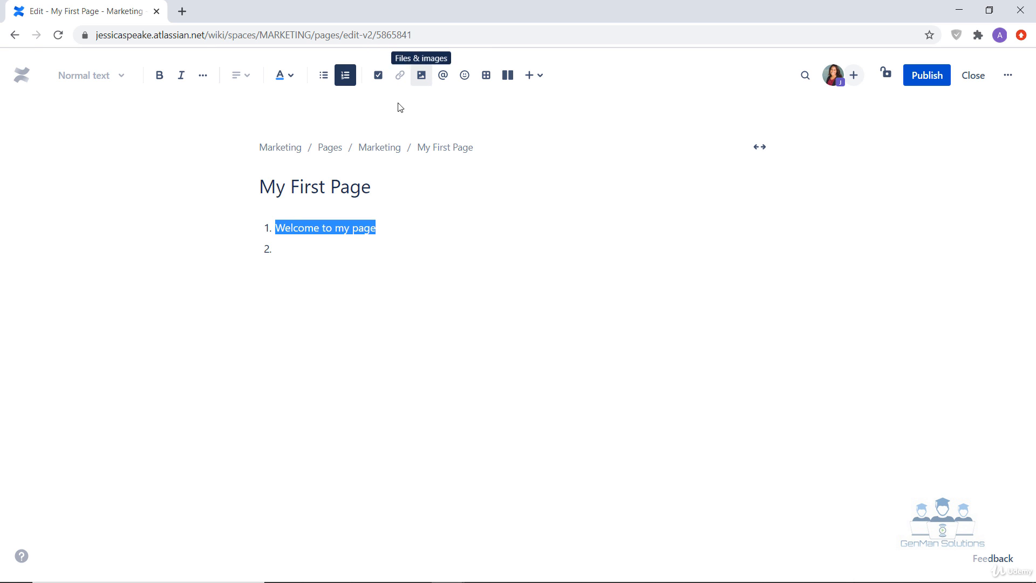
# Step: Insert a link to the Marketing page at the end of the first list item
pyautogui.click(396, 227)
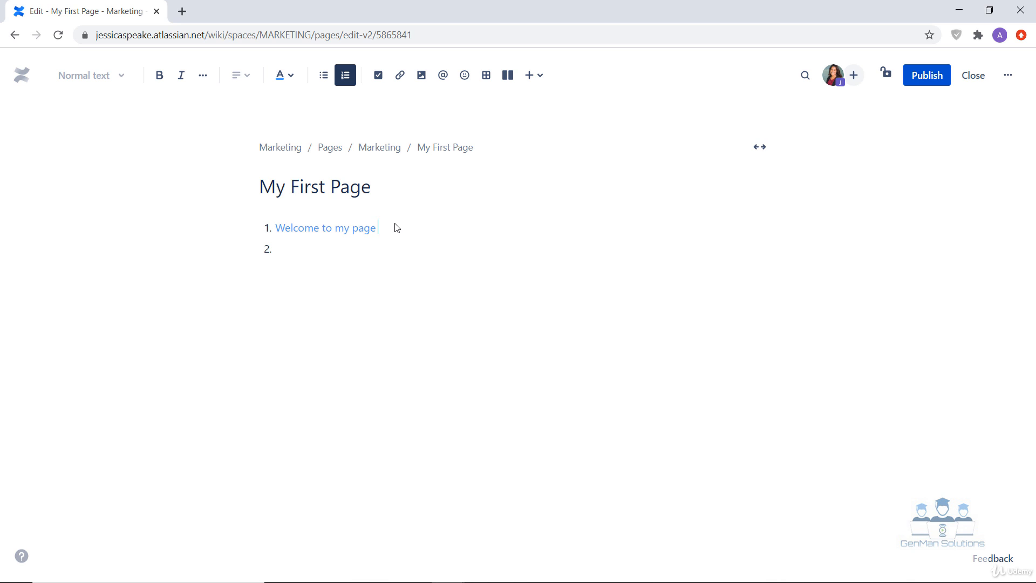
pyautogui.hotkey('ctrl', 'k')
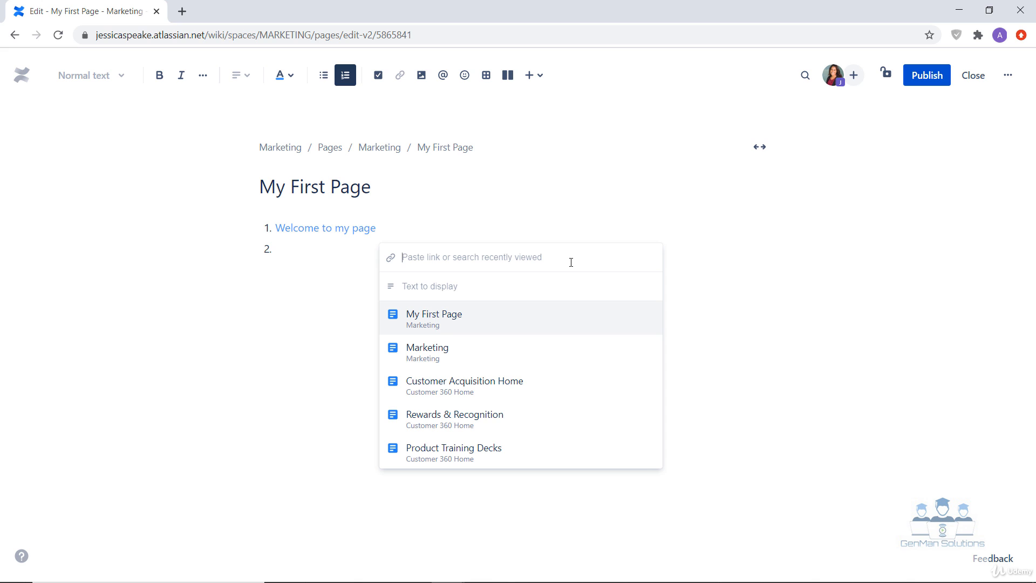
pyautogui.click(512, 355)
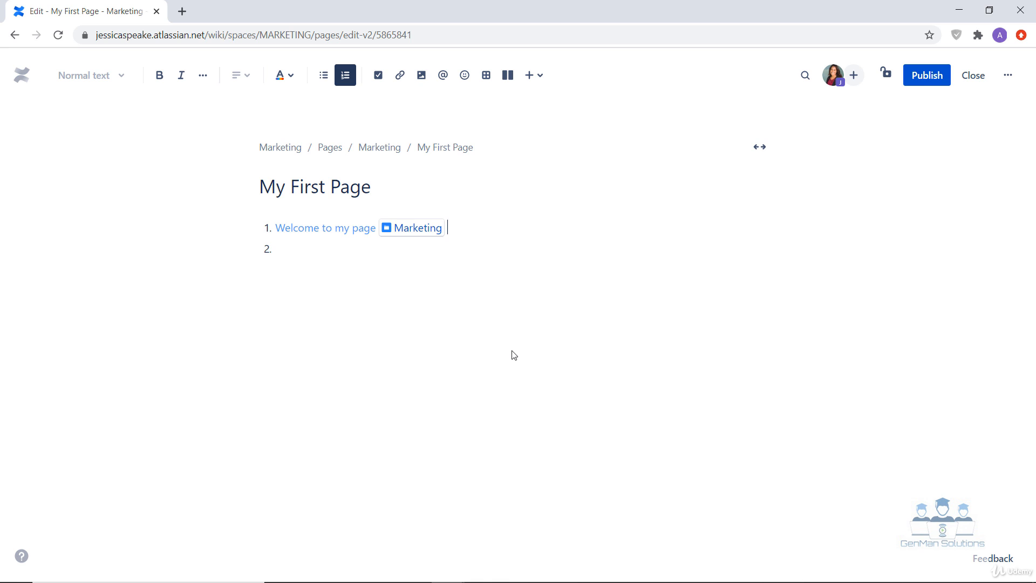
pyautogui.moveTo(377, 230); pyautogui.dragTo(336, 233)
pyautogui.click(401, 78)
pyautogui.click(426, 254)
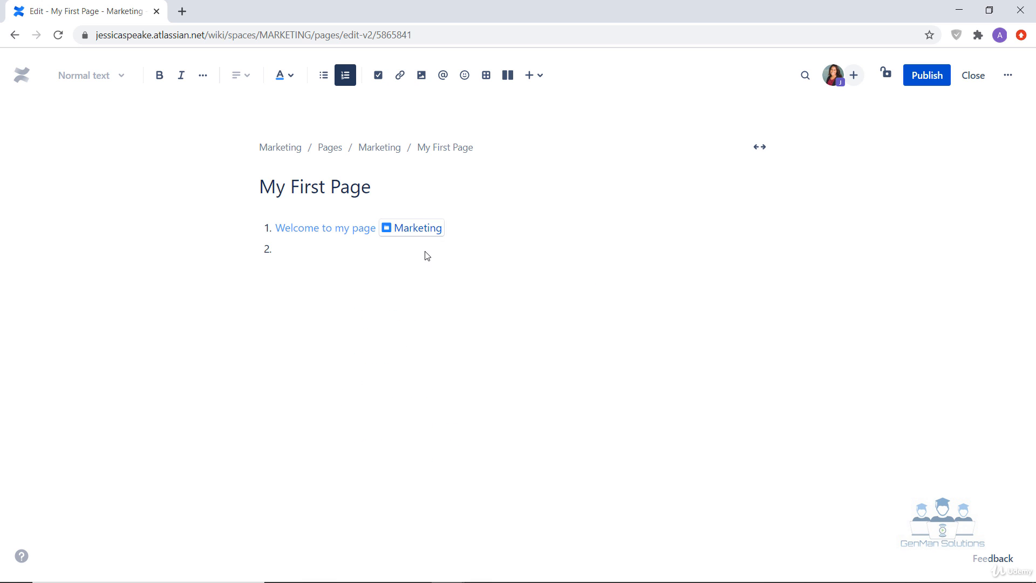
pyautogui.click(378, 234)
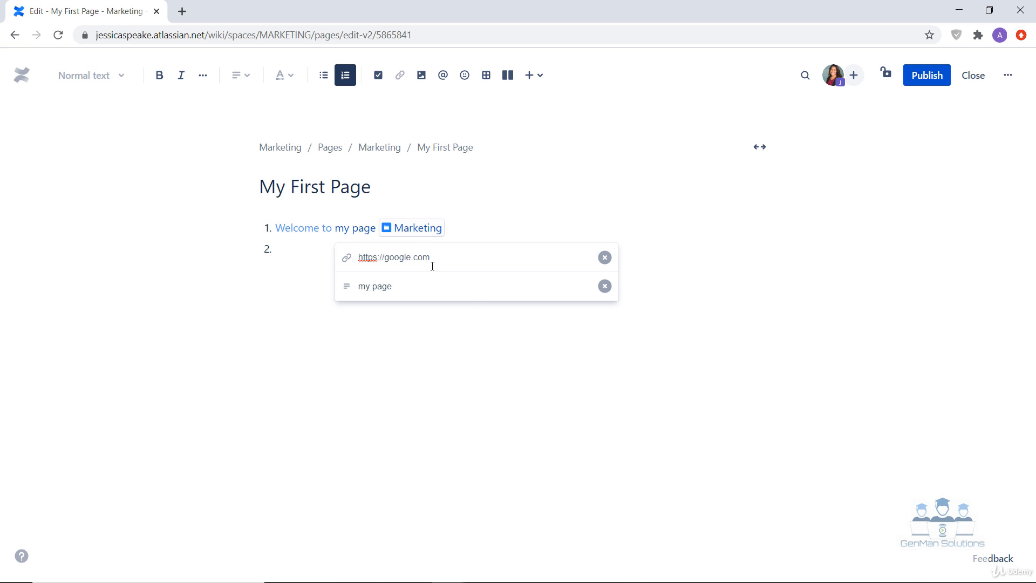
pyautogui.click(492, 225)
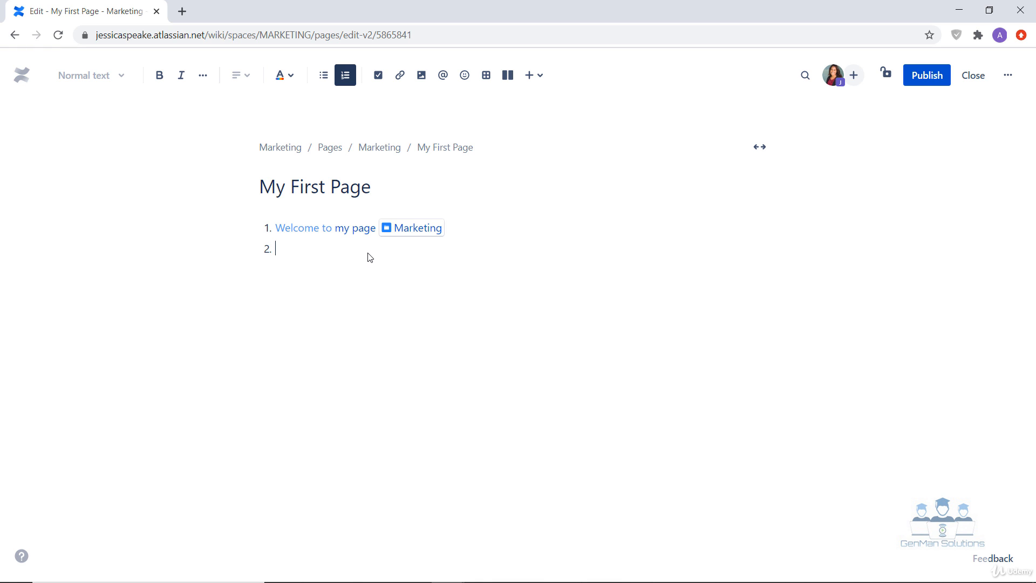
pyautogui.click(21, 560)
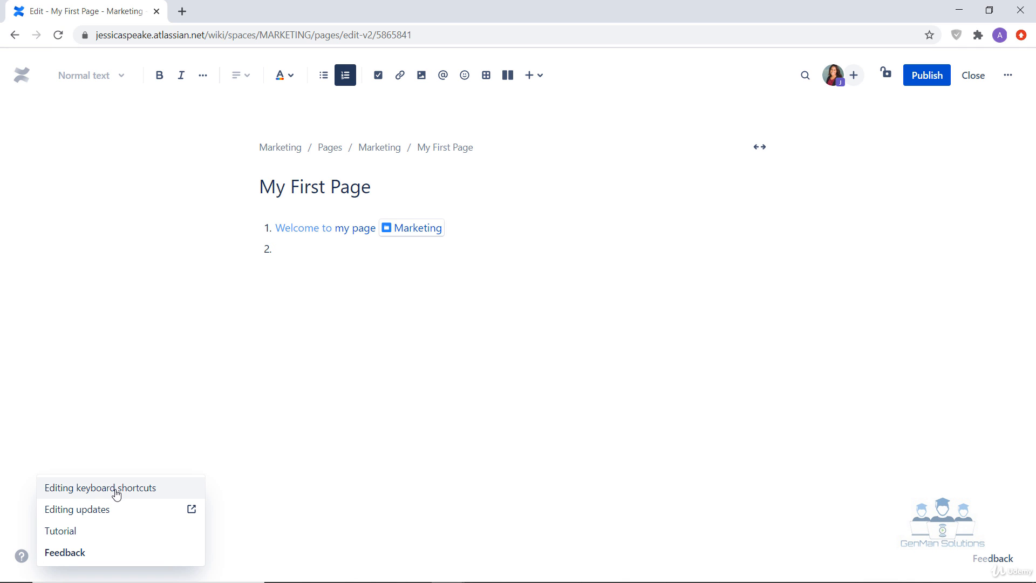
pyautogui.click(391, 259)
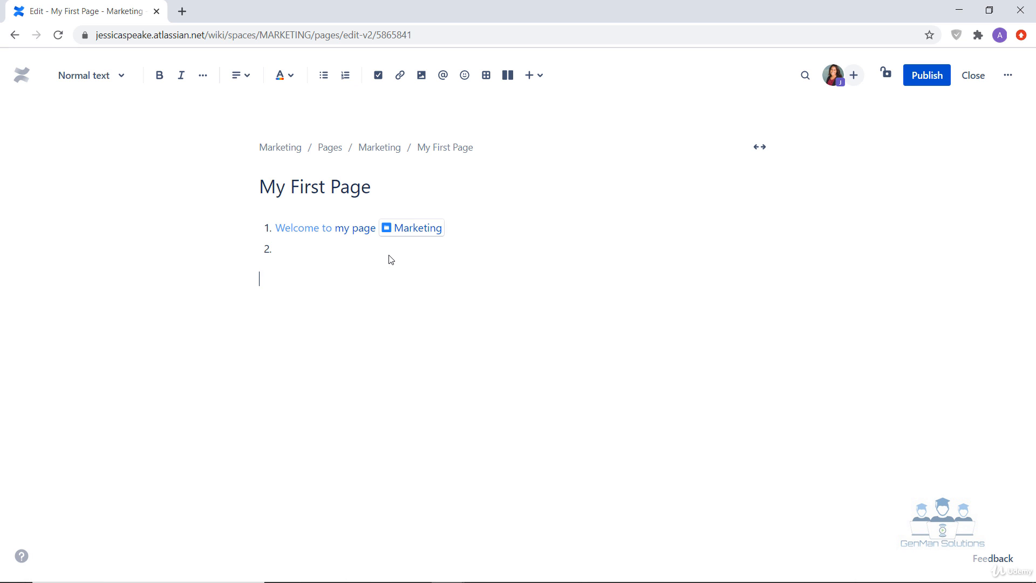
# Step: Look at the editor help listing the keyboard shortcuts and Markdown options, and close it
pyautogui.hotkey('ctrl', '/')
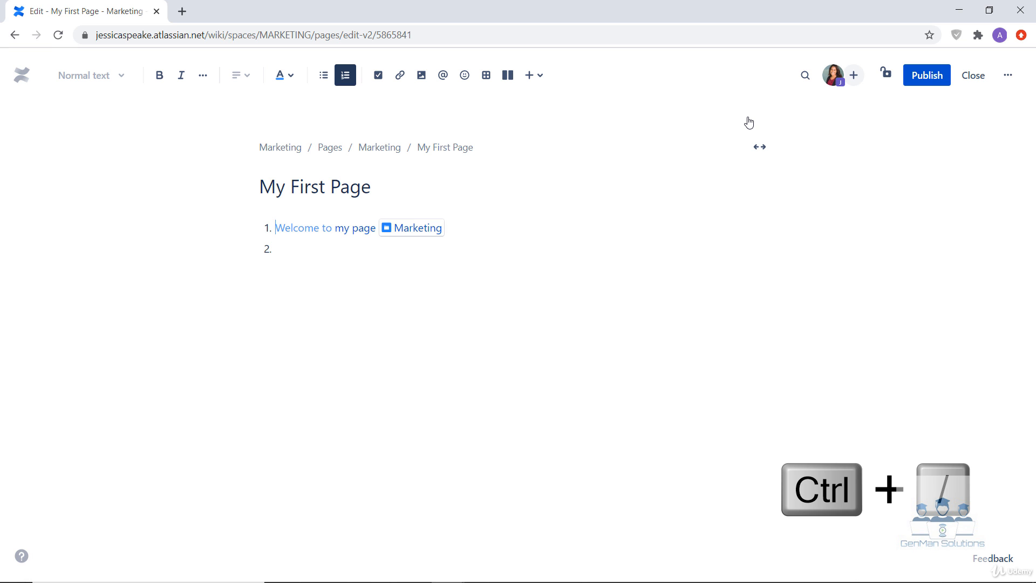
pyautogui.hotkey('ctrl', '/')
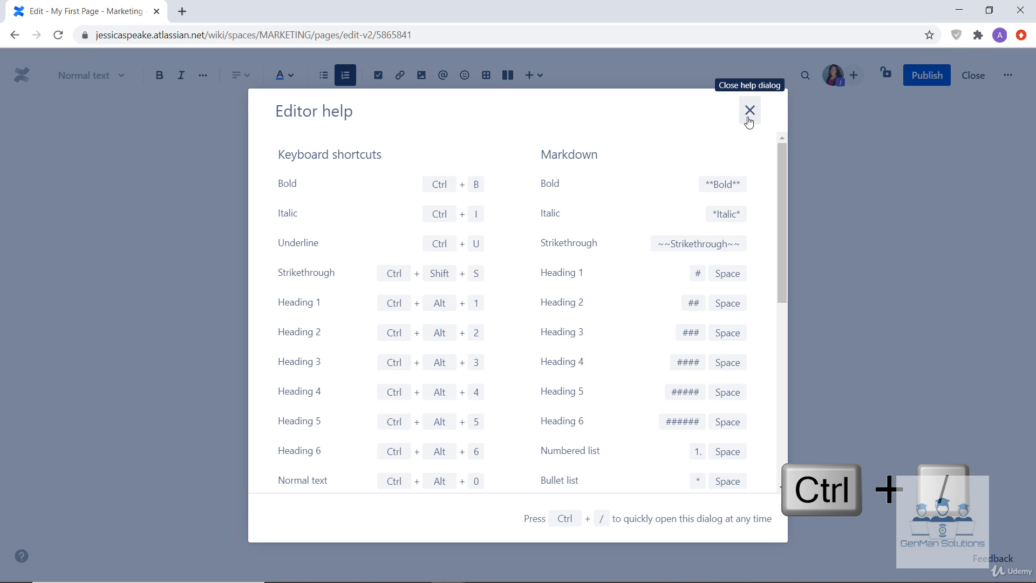
pyautogui.click(750, 111)
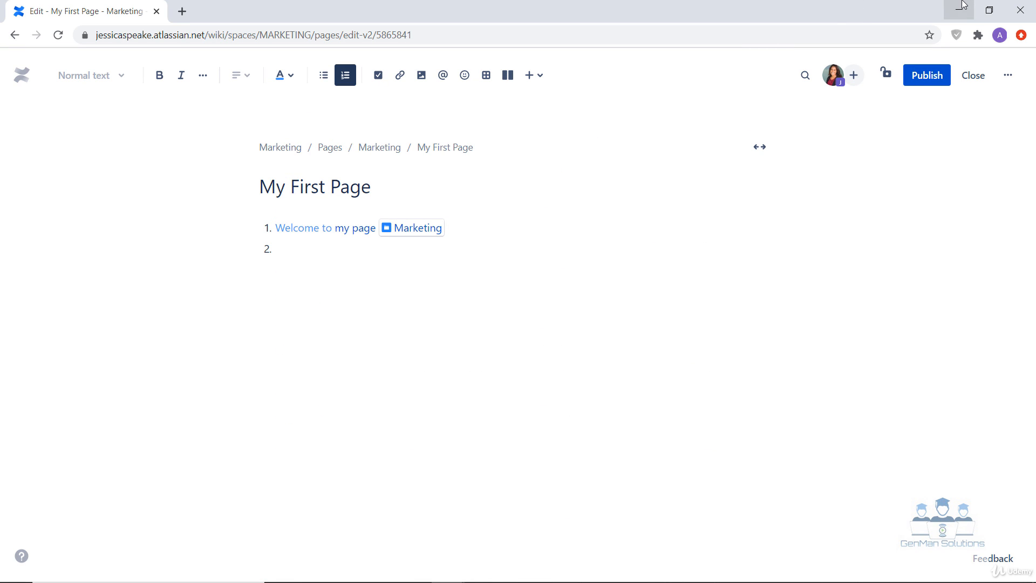
# Step: Insert the target-and-arrow illustration from the recent uploads at the start of the first list item
pyautogui.click(422, 75)
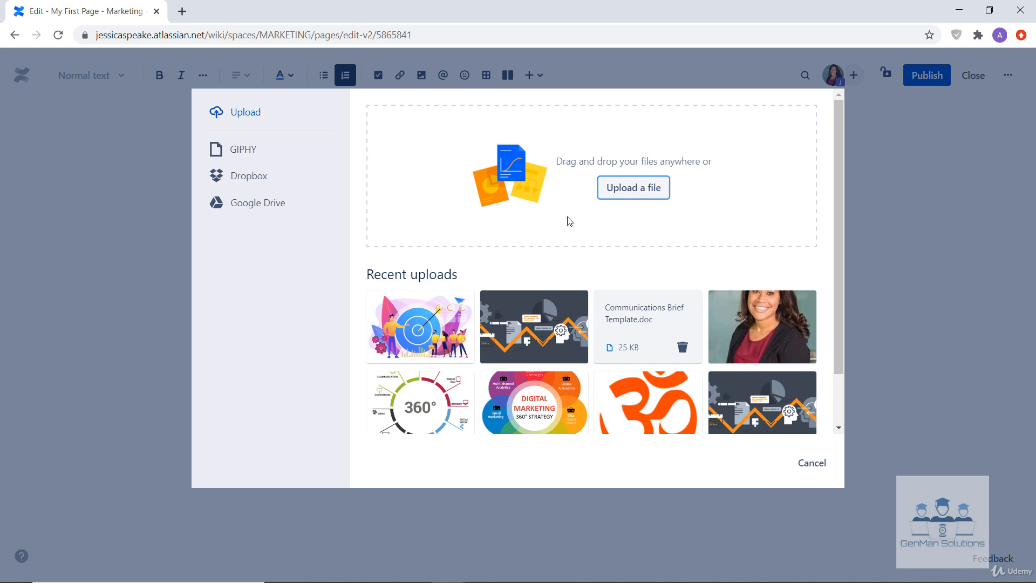
pyautogui.click(457, 320)
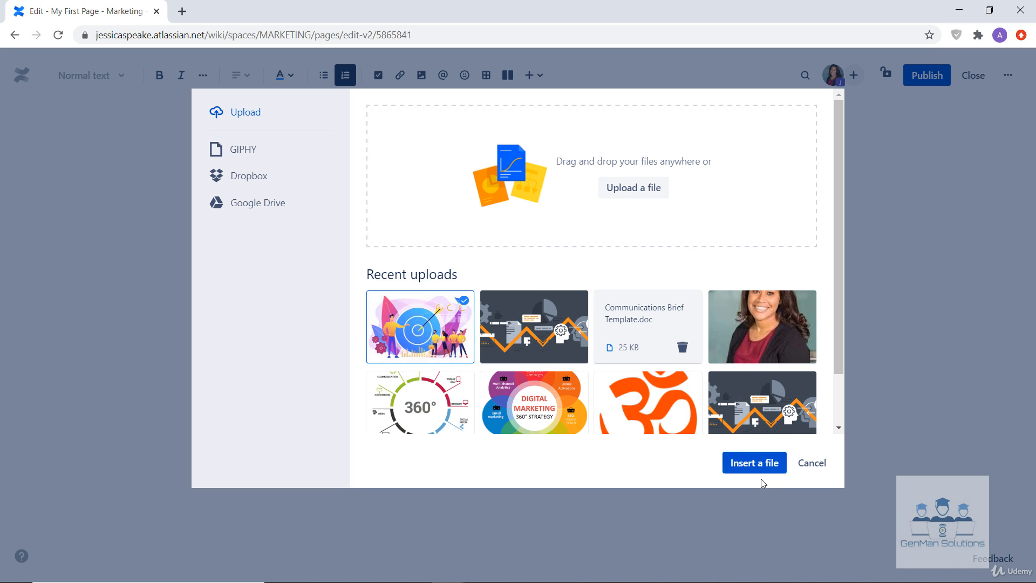
pyautogui.click(758, 464)
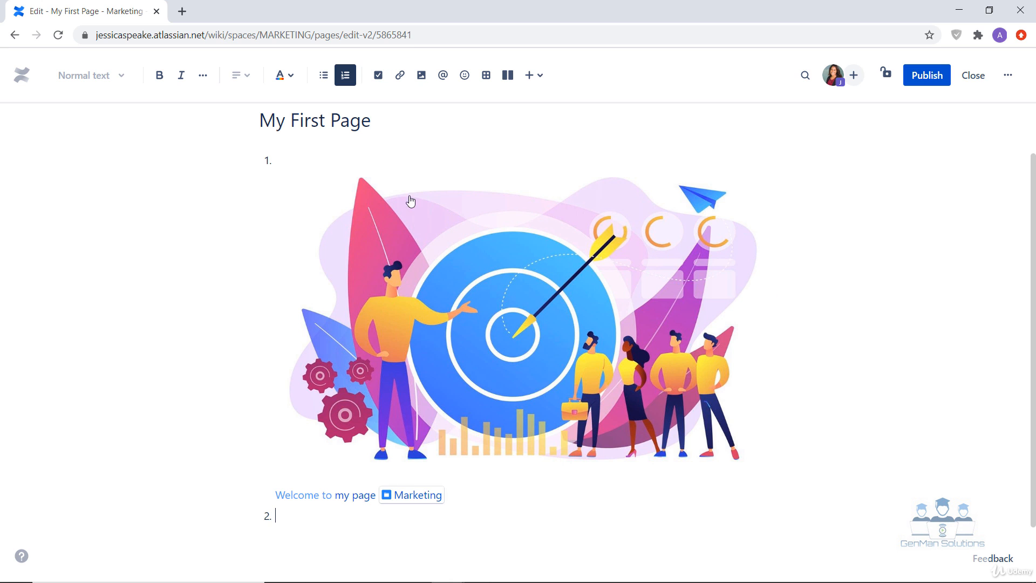
# Step: Add an action item below the numbered list that mentions a team member and reads "To update the plan by"
pyautogui.click(378, 75)
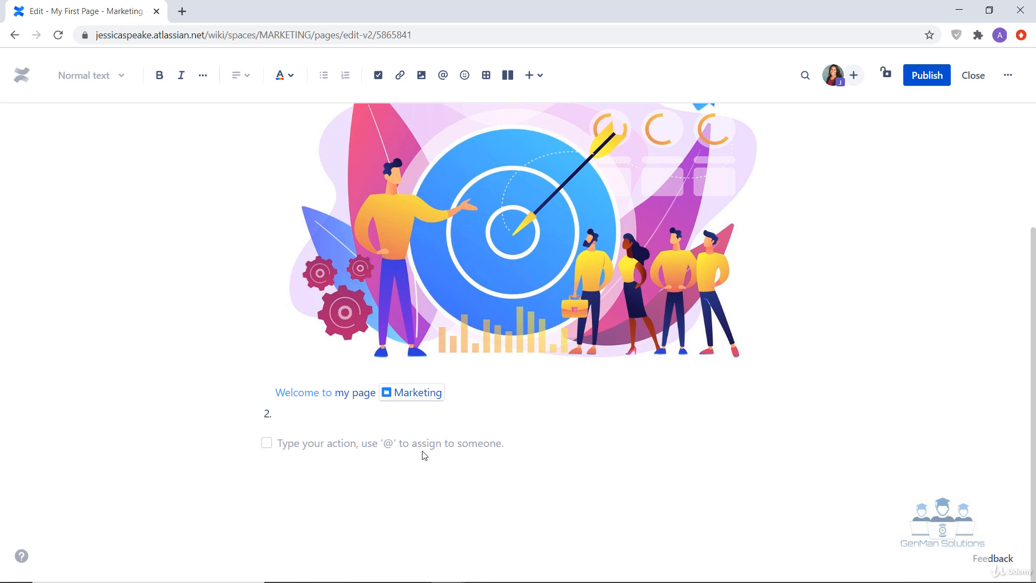
pyautogui.write('@')
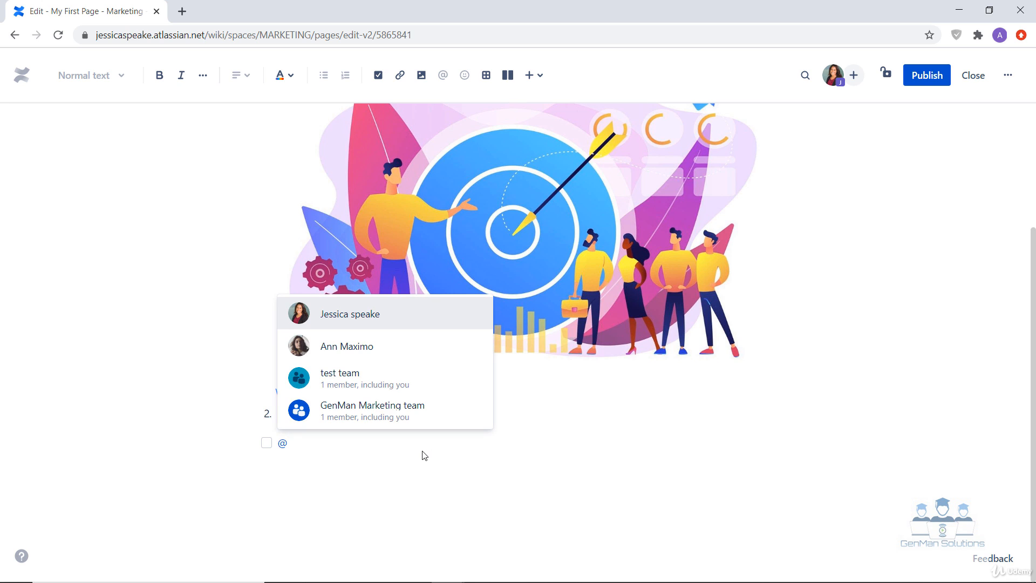
pyautogui.click(406, 346)
pyautogui.write('To update the plan by')
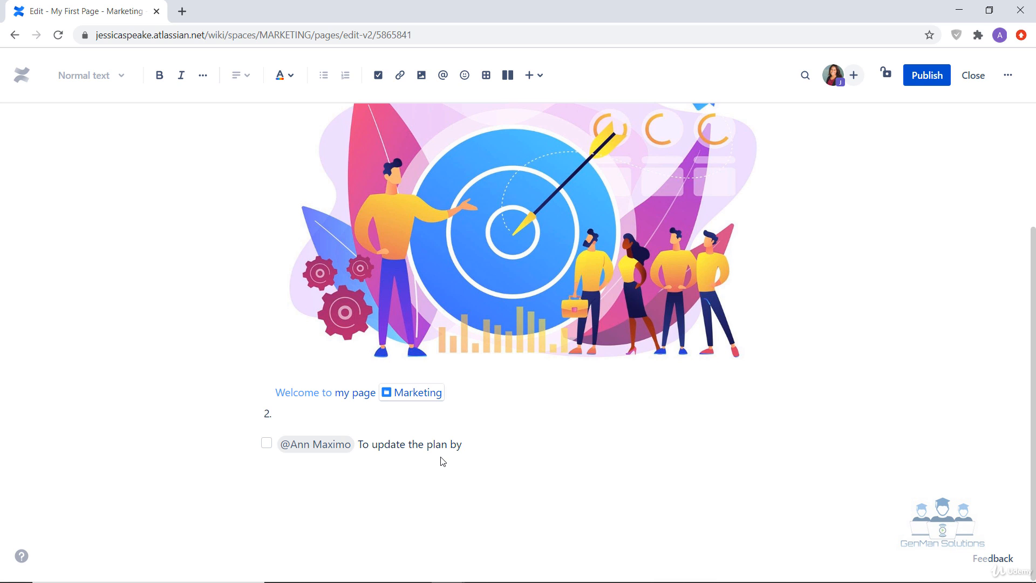
# Step: Add the date August 28, 2020 at the end of the action item and change it to August 13, 2020
pyautogui.write('/')
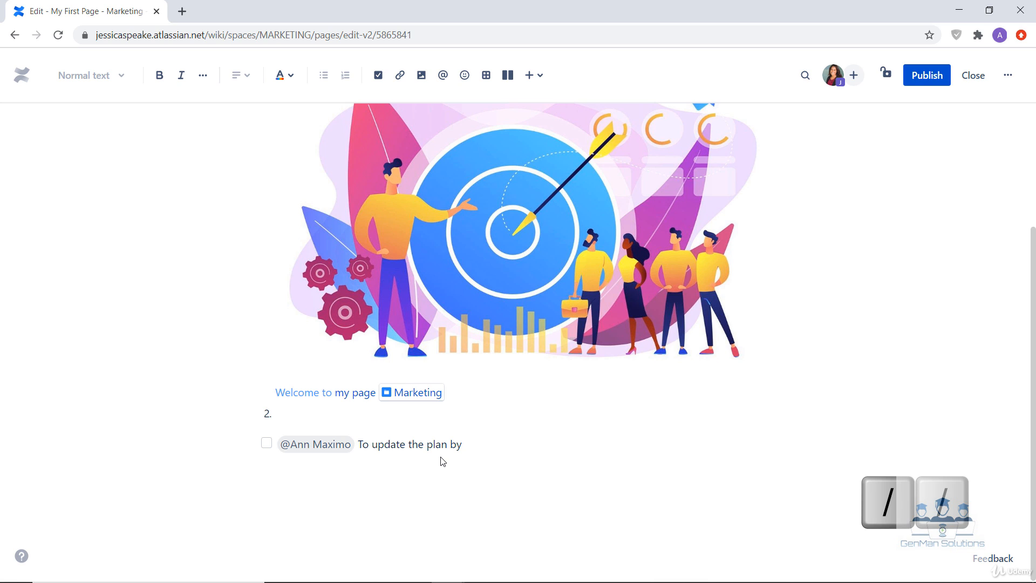
pyautogui.write('//')
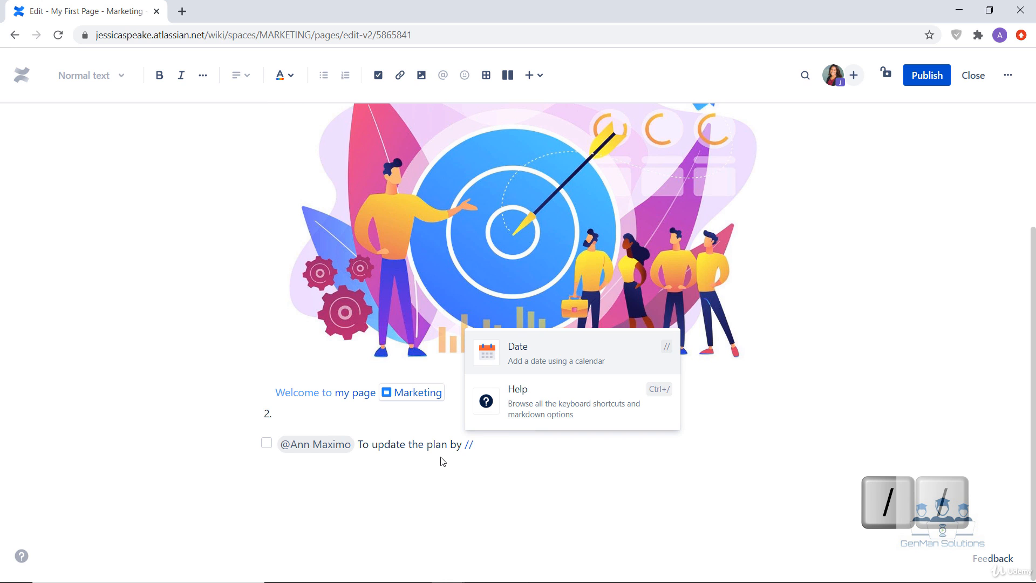
pyautogui.click(565, 362)
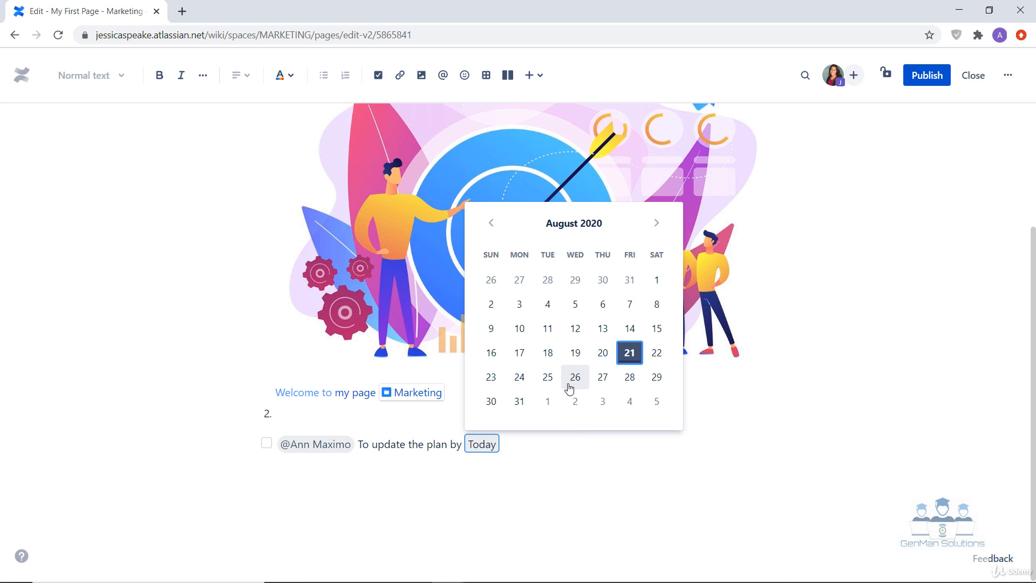
pyautogui.click(641, 387)
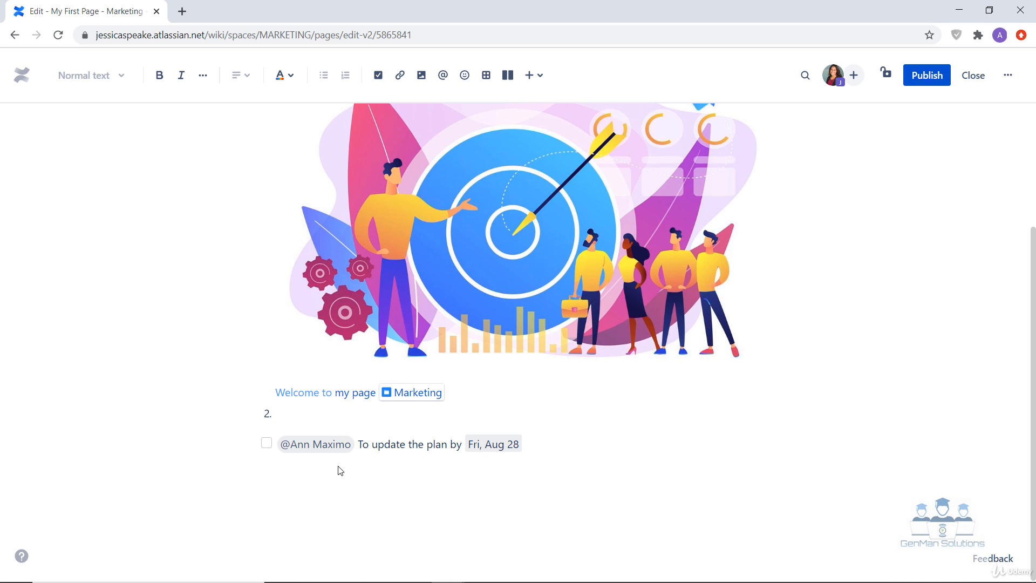
pyautogui.click(473, 448)
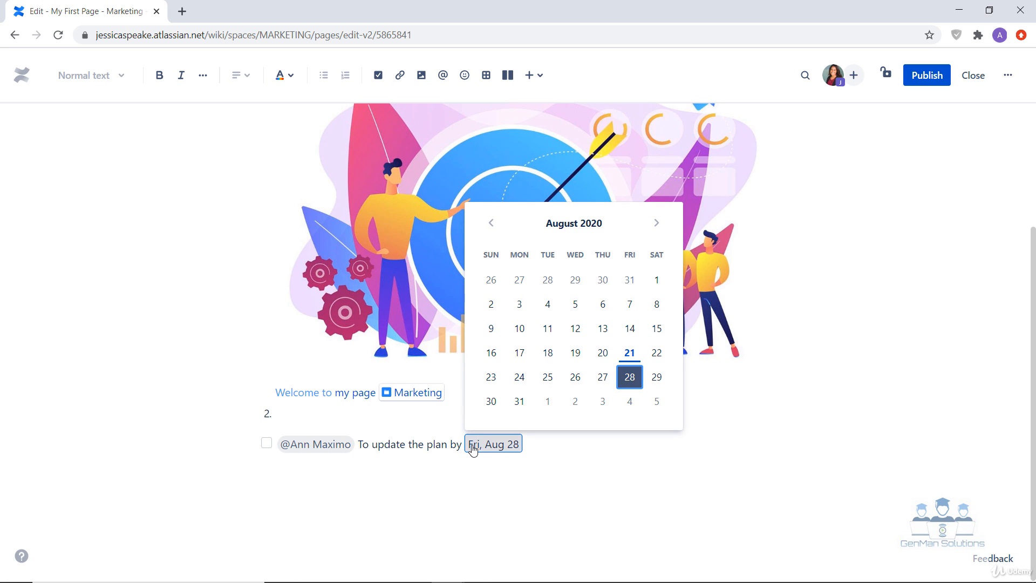
pyautogui.click(603, 329)
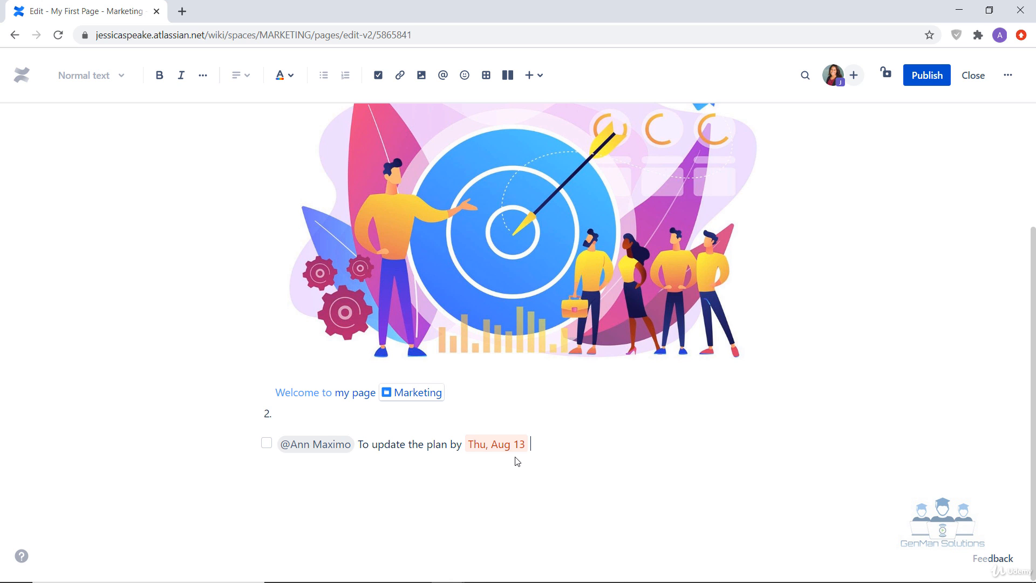
# Step: Add an empty action item below the first one using the [] shorthand, and remove it
pyautogui.press('Return')
pyautogui.press('Return')
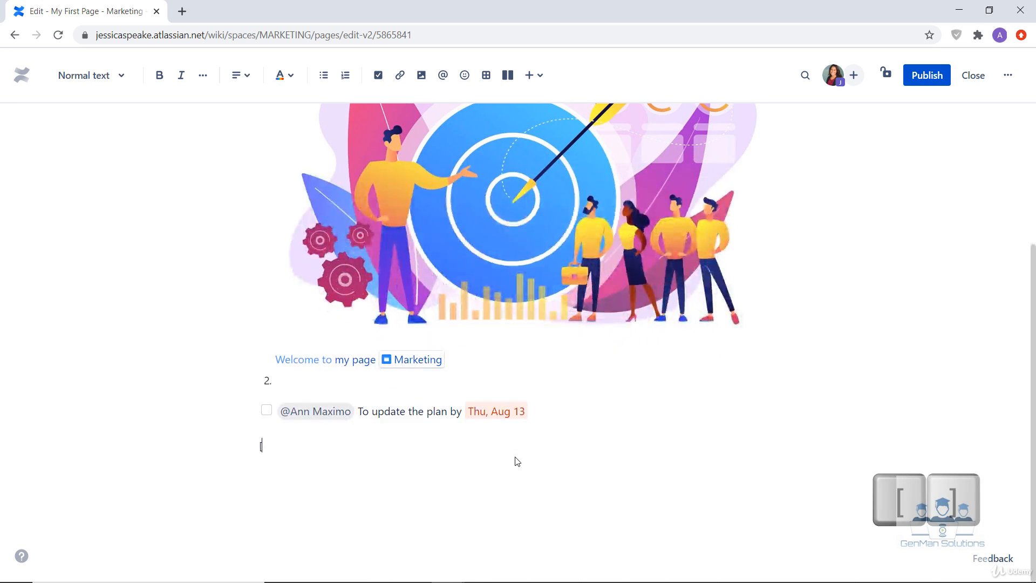
pyautogui.write('[]')
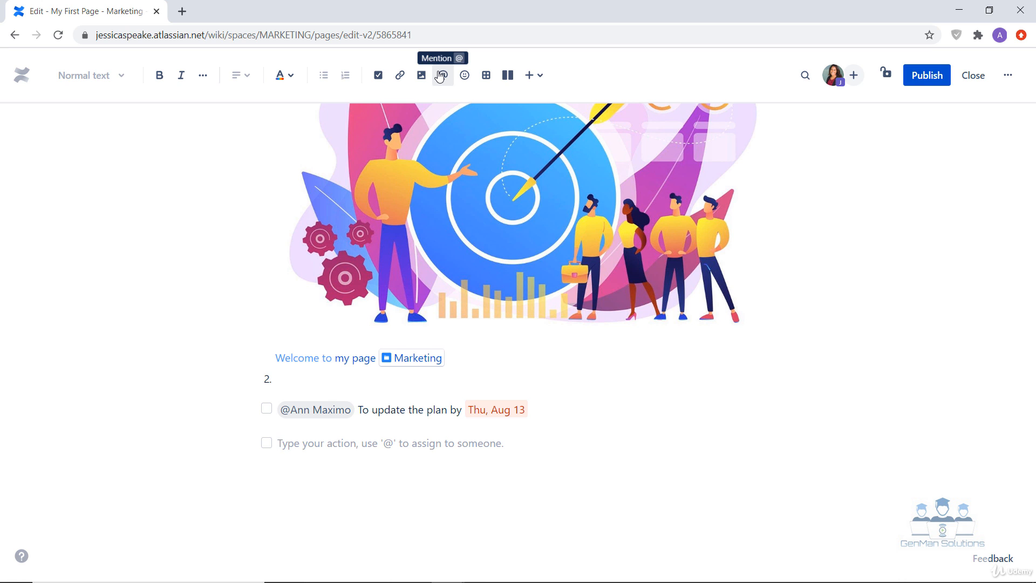
pyautogui.press('Return')
pyautogui.press('Return')
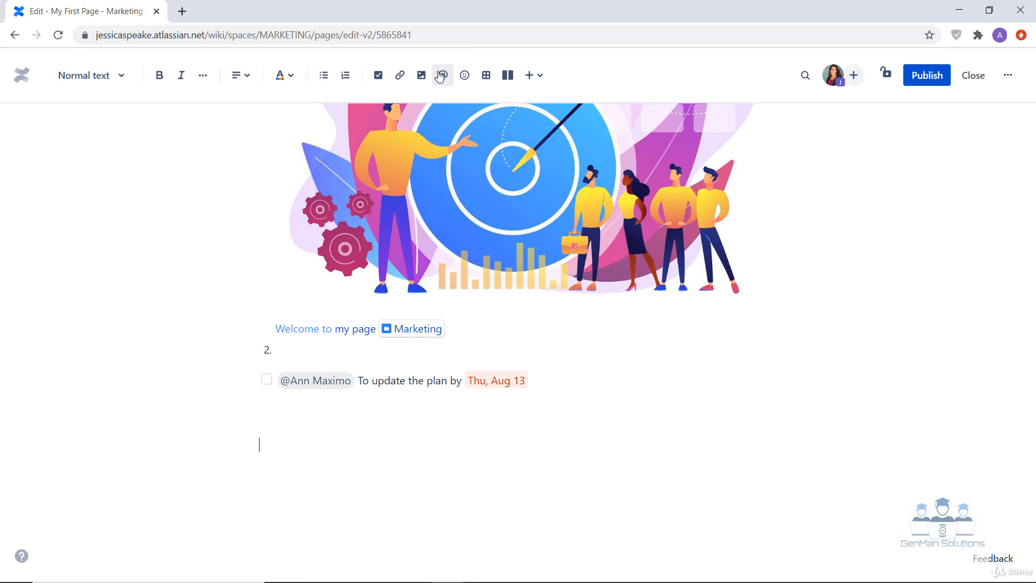
# Step: Mention the first suggested person on the line below the action item
pyautogui.click(440, 77)
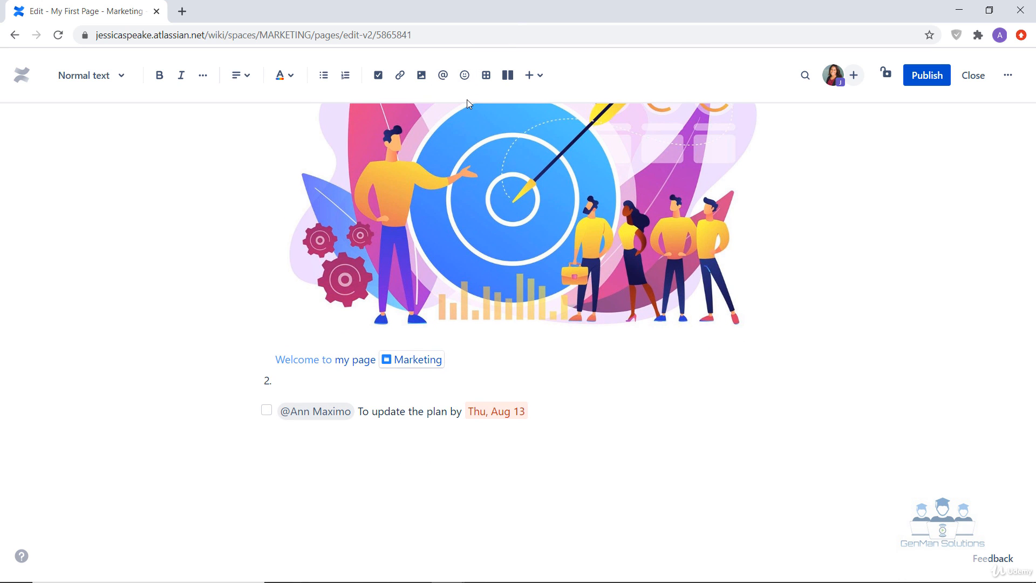
pyautogui.click(447, 76)
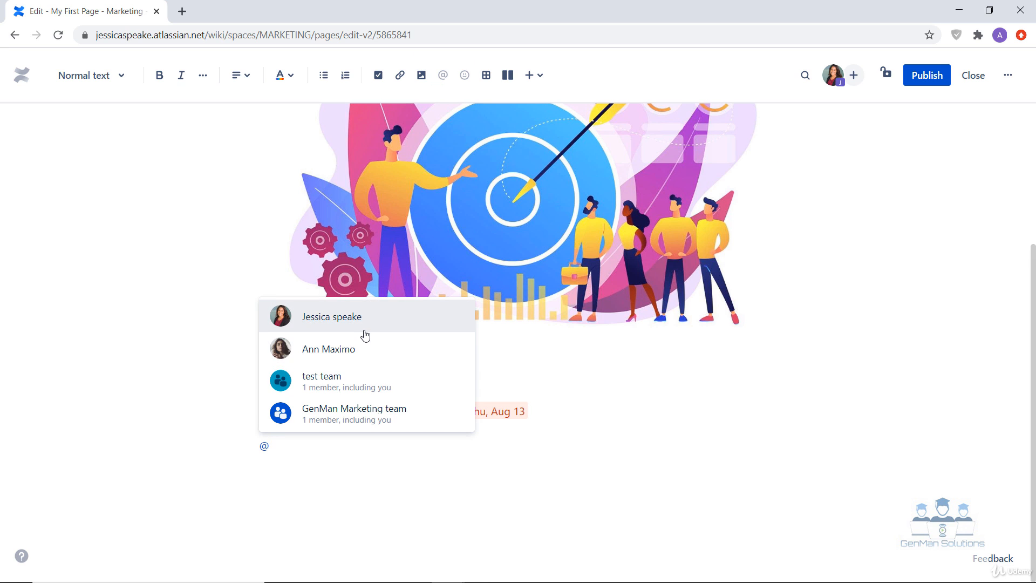
pyautogui.click(365, 330)
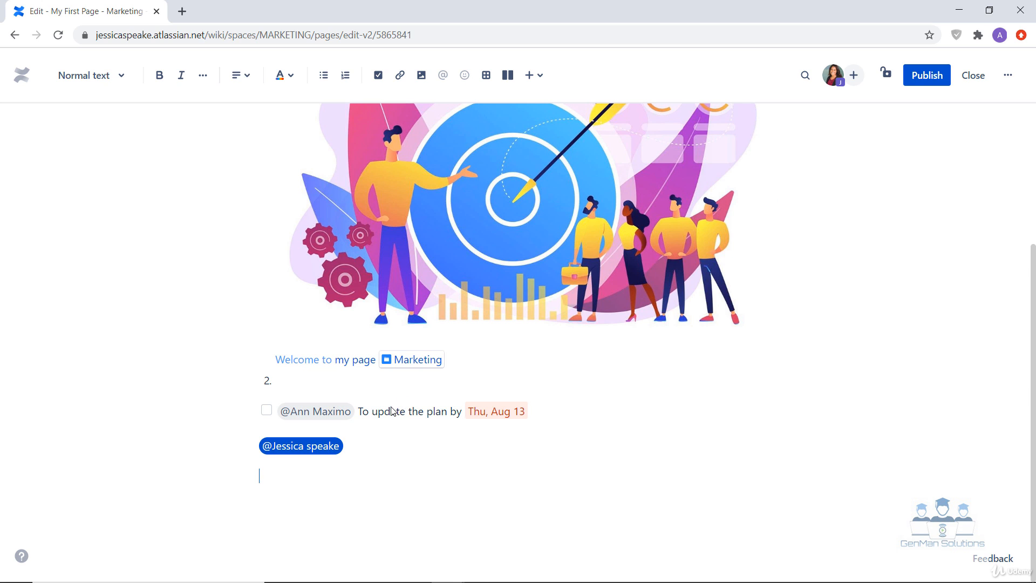
# Step: Insert the Grinning face emoji on a new line below the mention
pyautogui.click(349, 475)
pyautogui.scroll(-1, 350, 475)
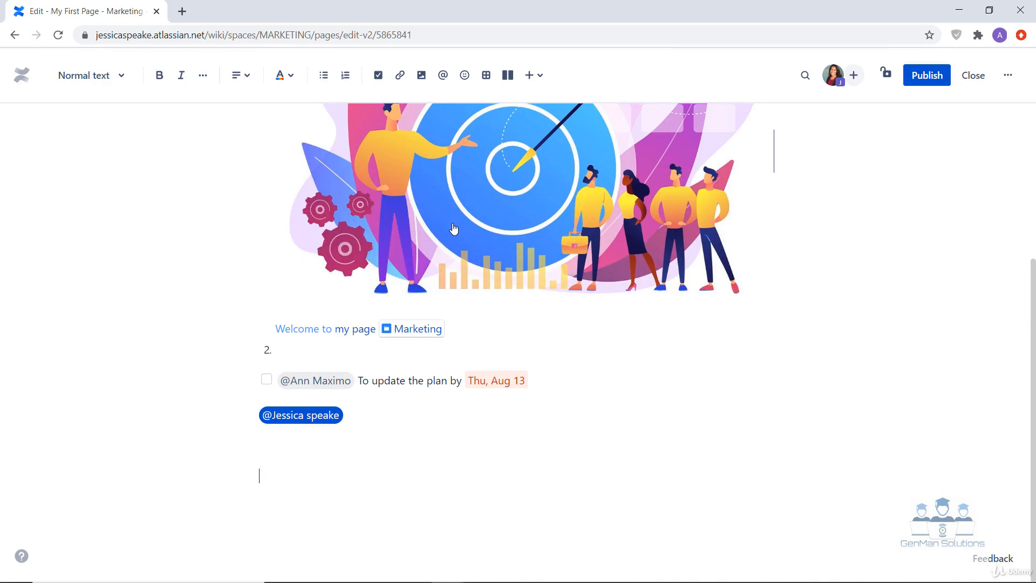
pyautogui.write(':')
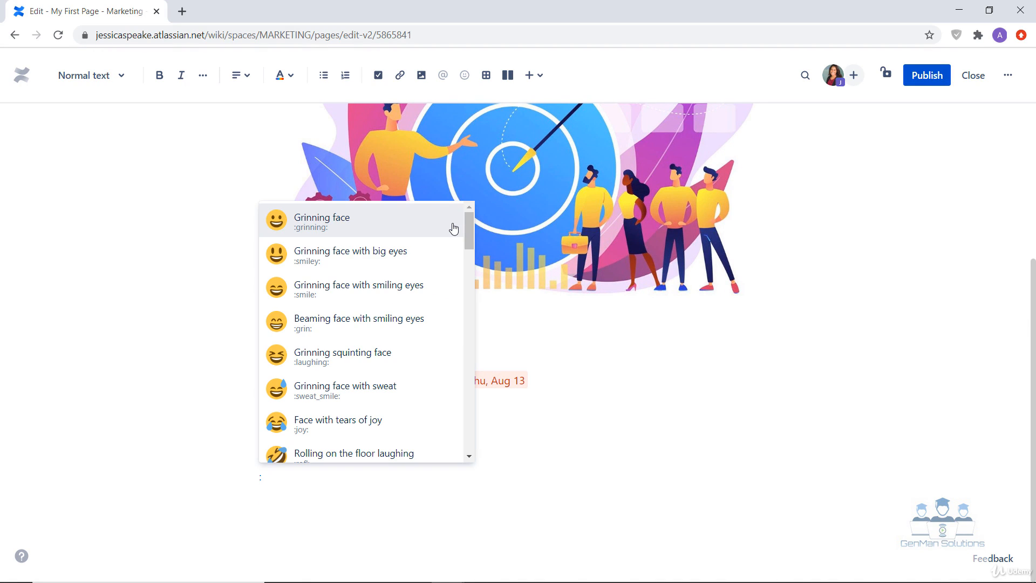
pyautogui.click(395, 223)
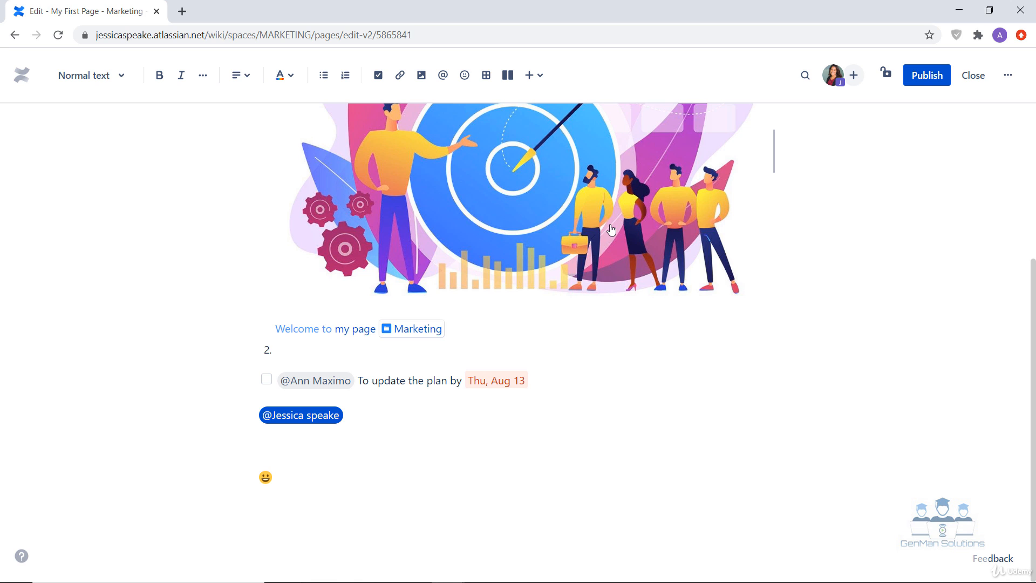
# Step: Insert a table with three columns and three rows below the emoji, and continue on the line beneath it
pyautogui.click(486, 75)
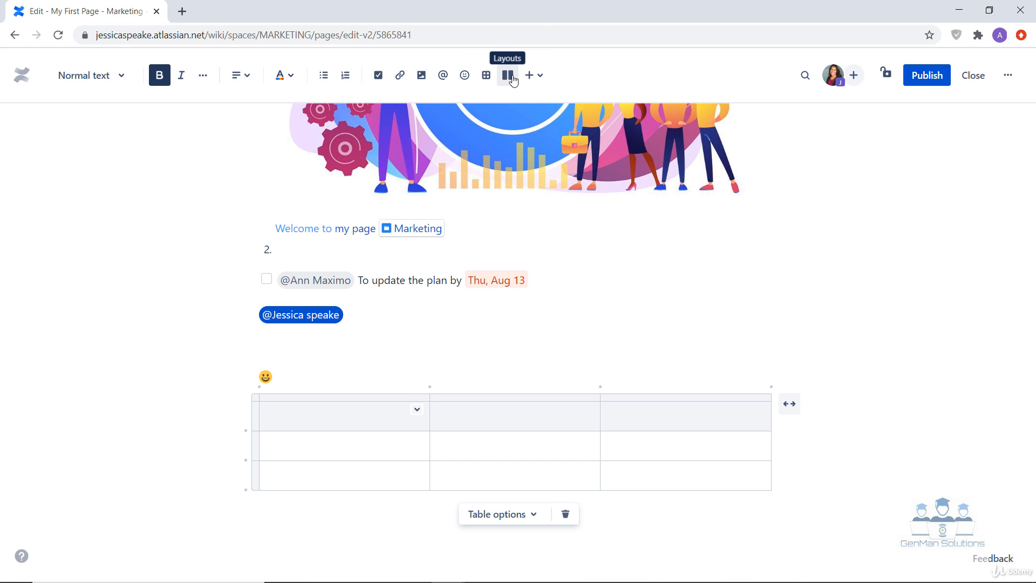
pyautogui.click(347, 517)
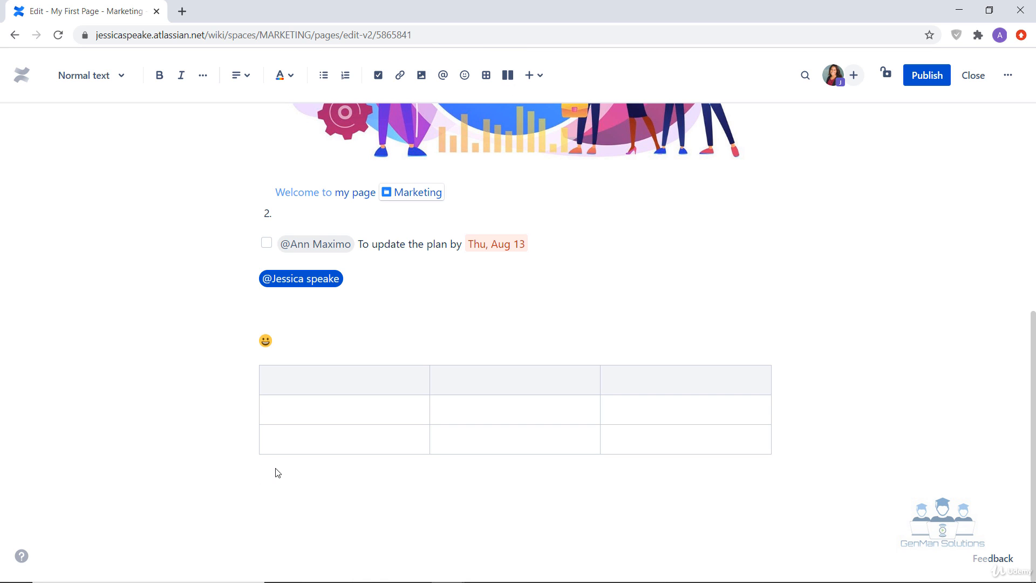
# Step: Insert a three-column layout below the table and enter First, Second and third in its columns
pyautogui.click(508, 75)
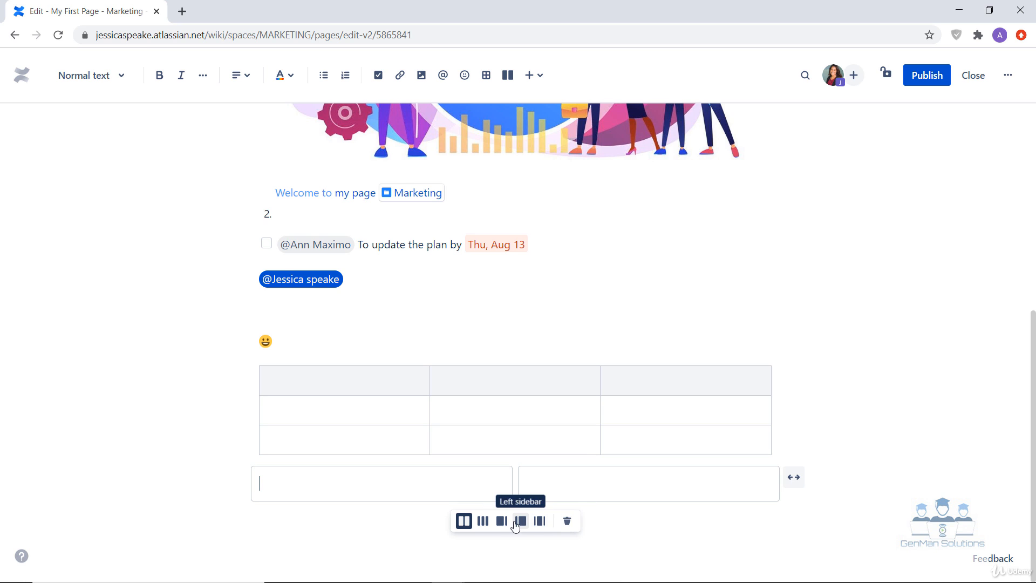
pyautogui.click(484, 520)
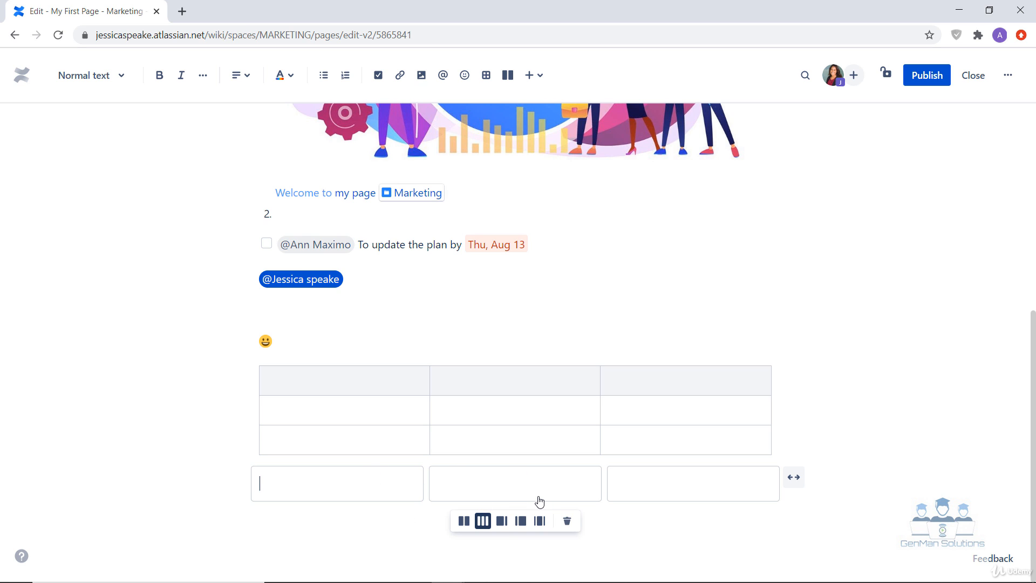
pyautogui.write('First')
pyautogui.write('Second')
pyautogui.press('Tab')
pyautogui.write('third')
# Step: Switch the layout section to two columns and back to three columns, and delete the section
pyautogui.click(464, 521)
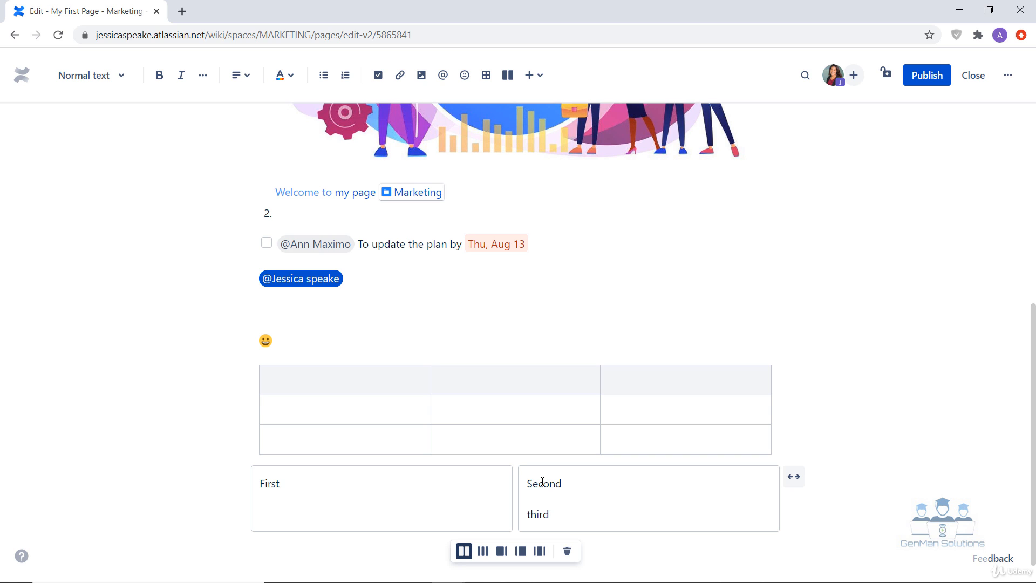
pyautogui.click(484, 552)
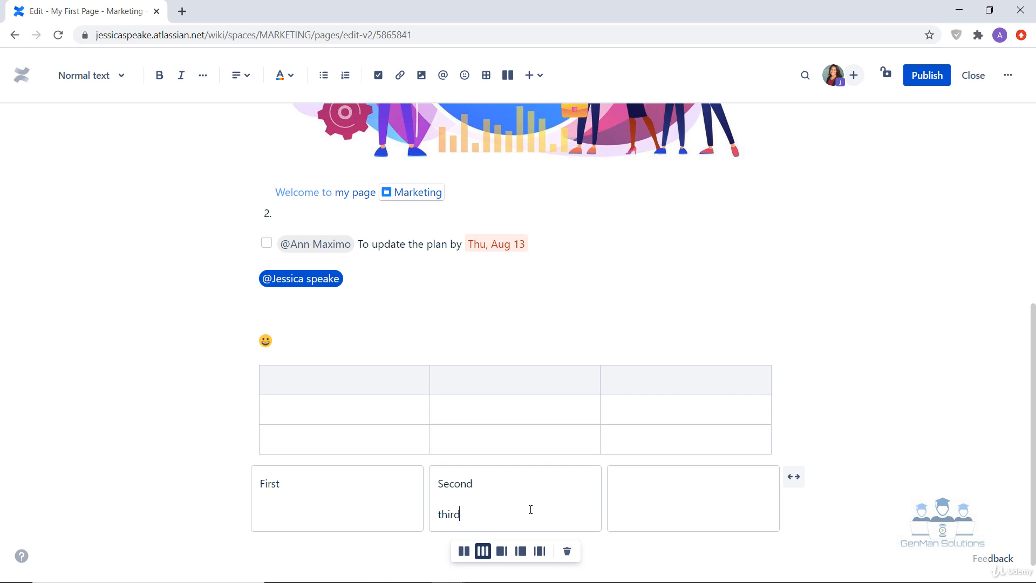
pyautogui.click(568, 551)
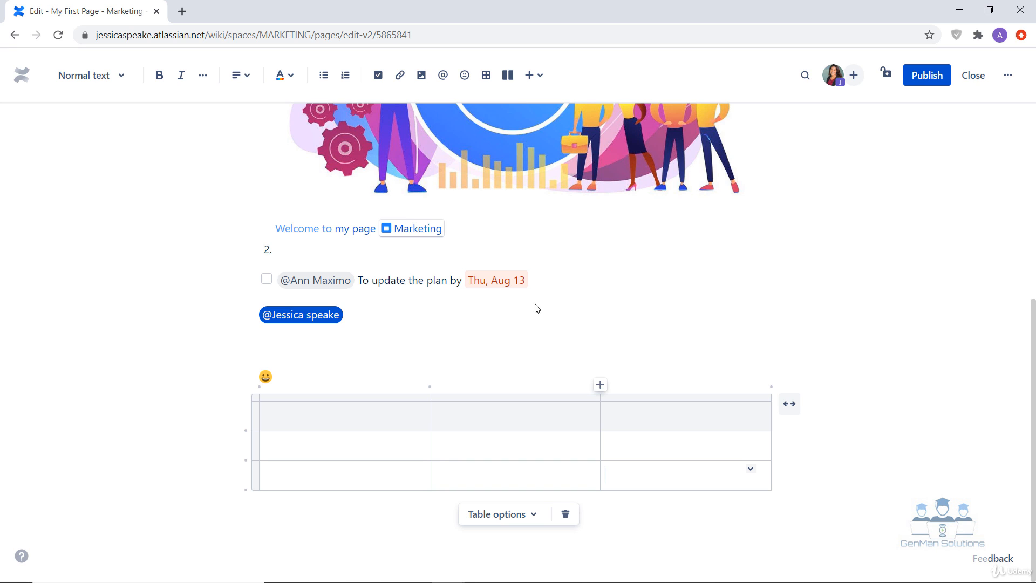
# Step: Review the elements available to insert and search them for "da" on the line below the table
pyautogui.click(542, 80)
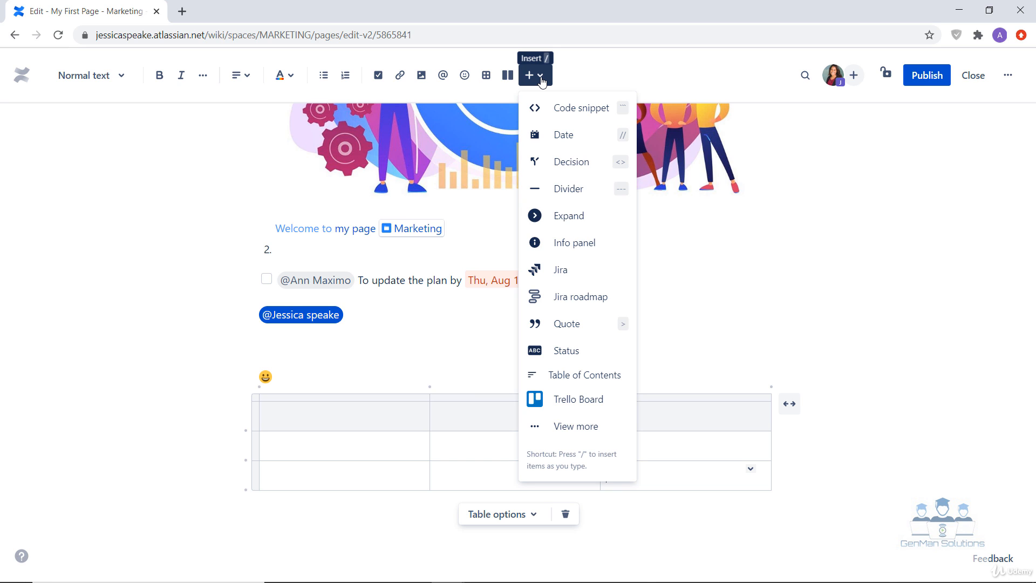
pyautogui.click(318, 513)
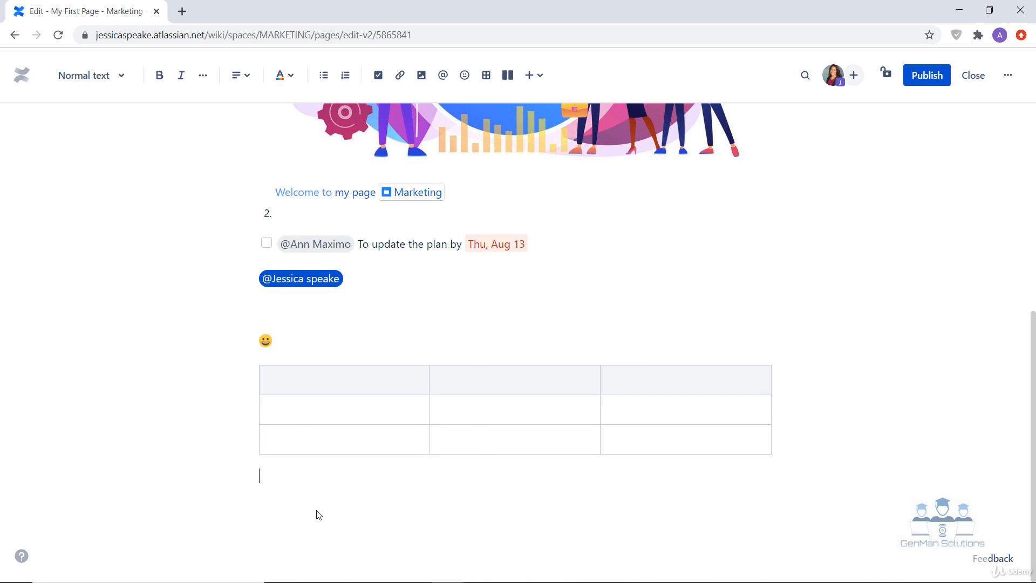
pyautogui.write('/')
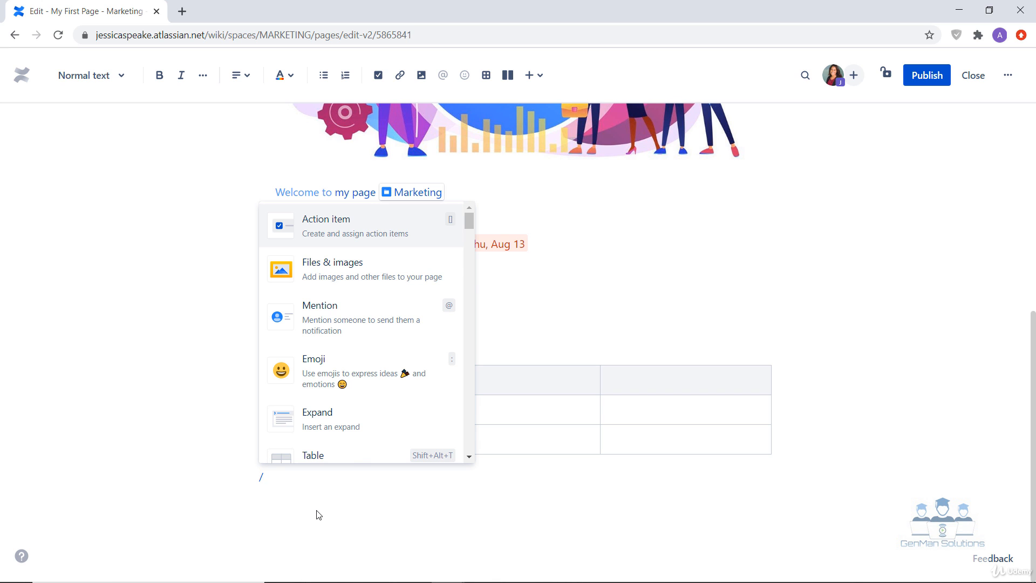
pyautogui.write('dic')
pyautogui.press('BackSpace')
pyautogui.press('BackSpace')
pyautogui.press('BackSpace')
pyautogui.write('da')
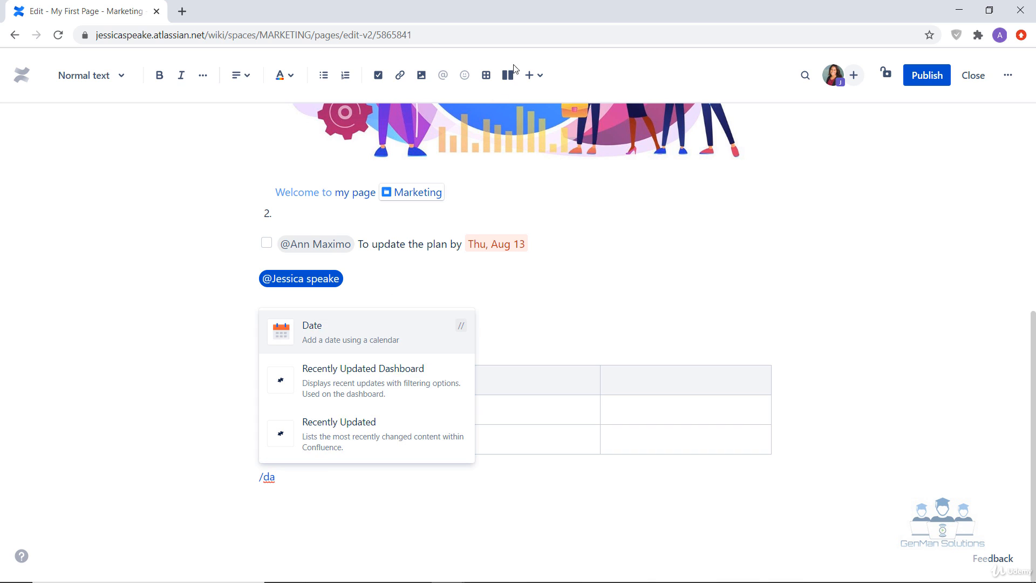
pyautogui.click(543, 81)
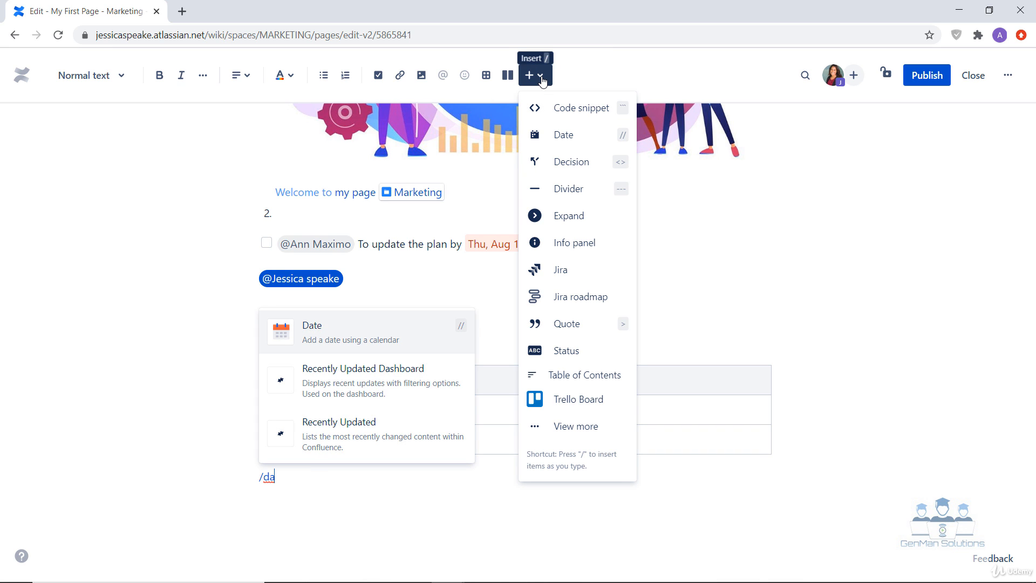